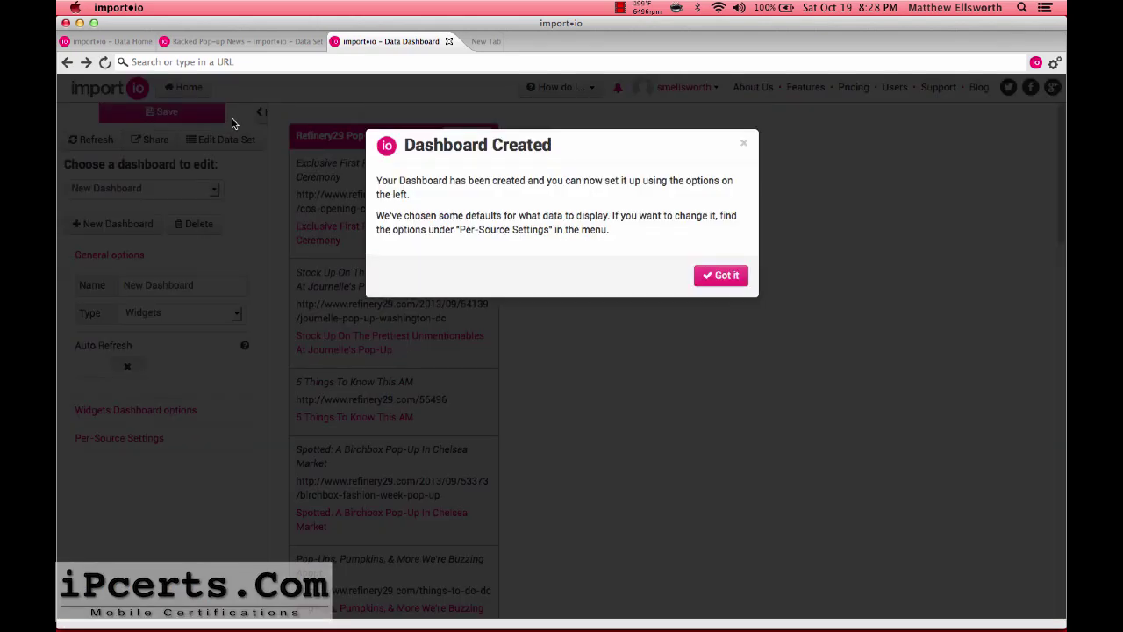
# - Dismiss the dashboard creation notice and rename the new dashboard as Pop-up News
pyautogui.click(719, 276)
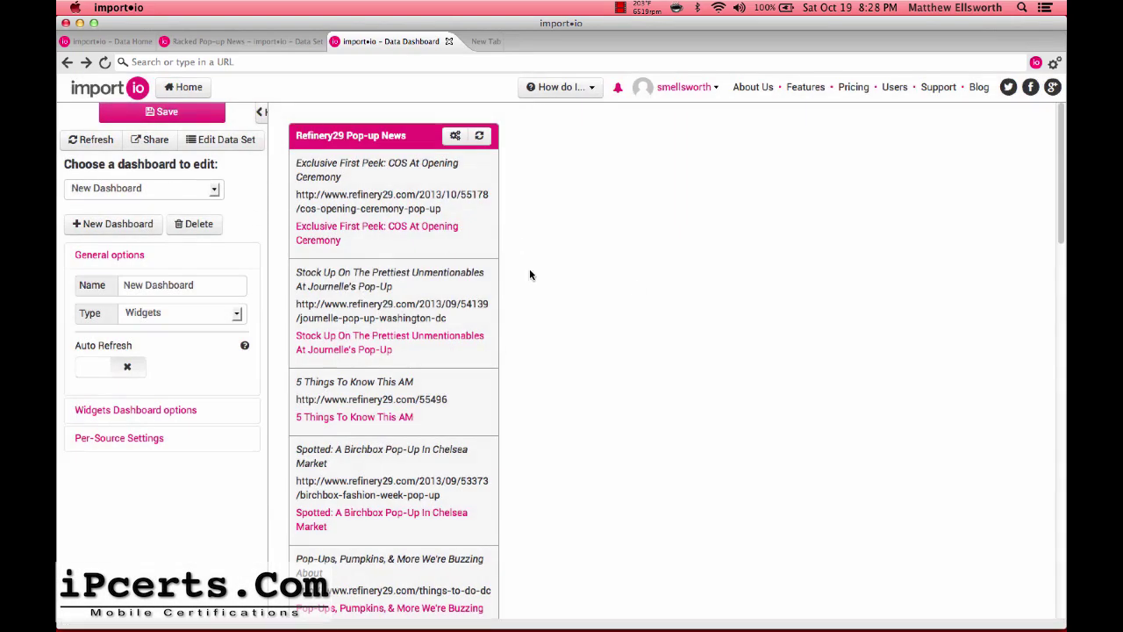
pyautogui.click(146, 187)
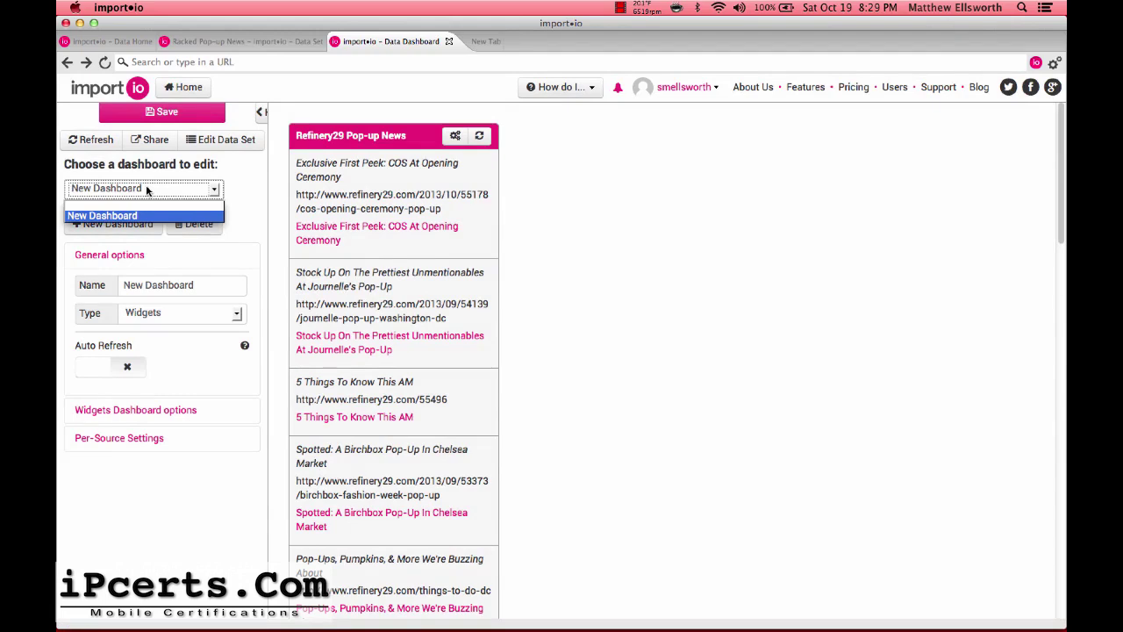
pyautogui.click(233, 178)
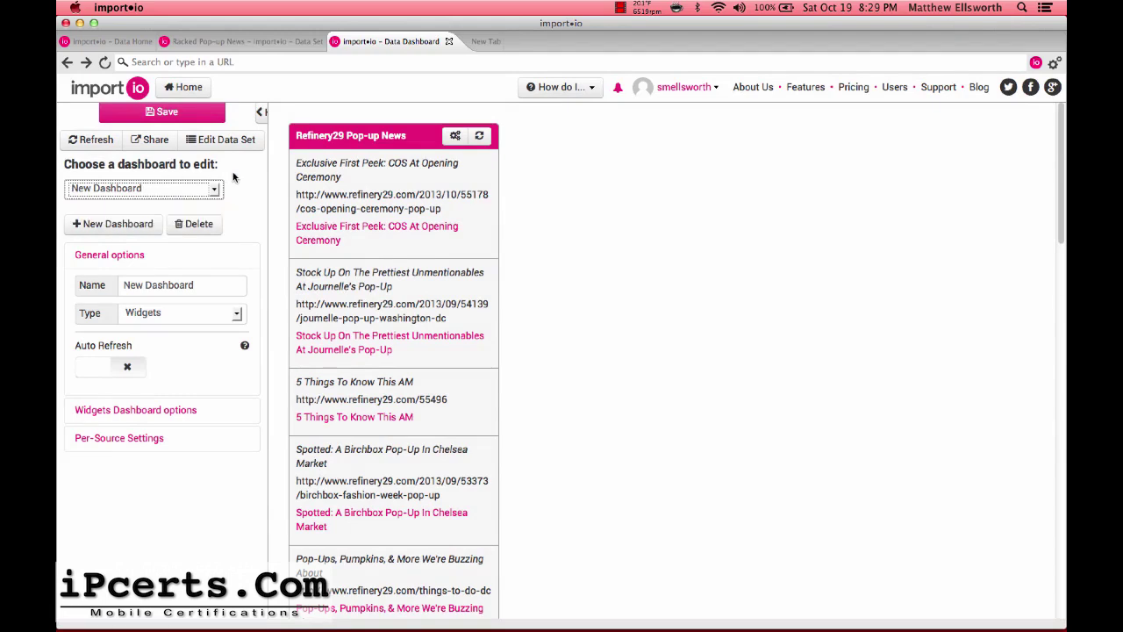
pyautogui.click(188, 285)
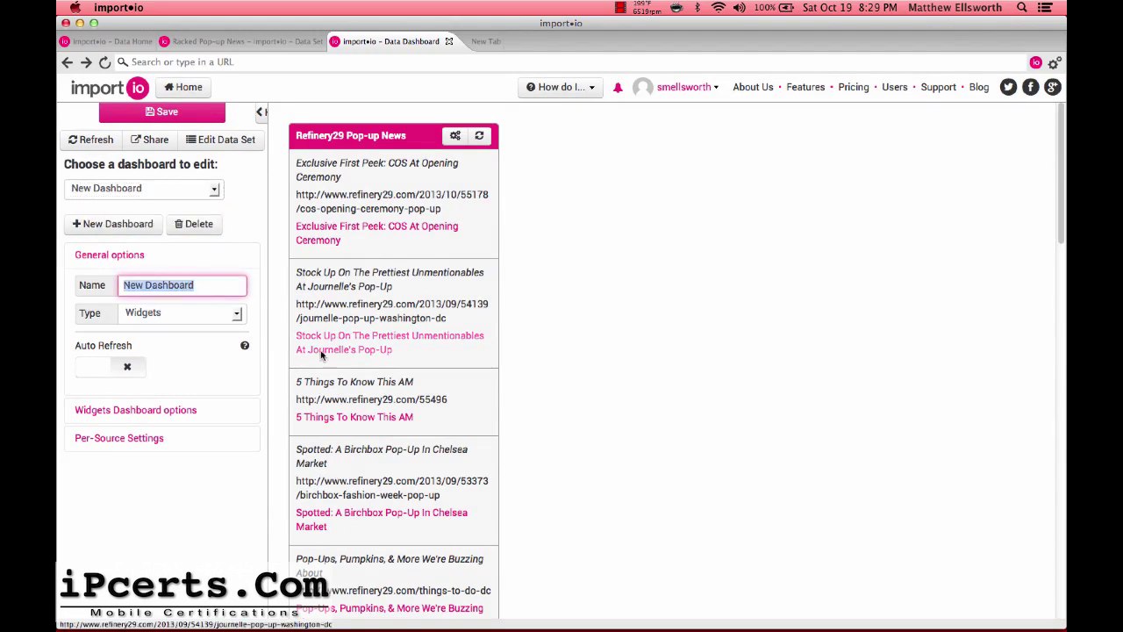
pyautogui.write('Pop-up News')
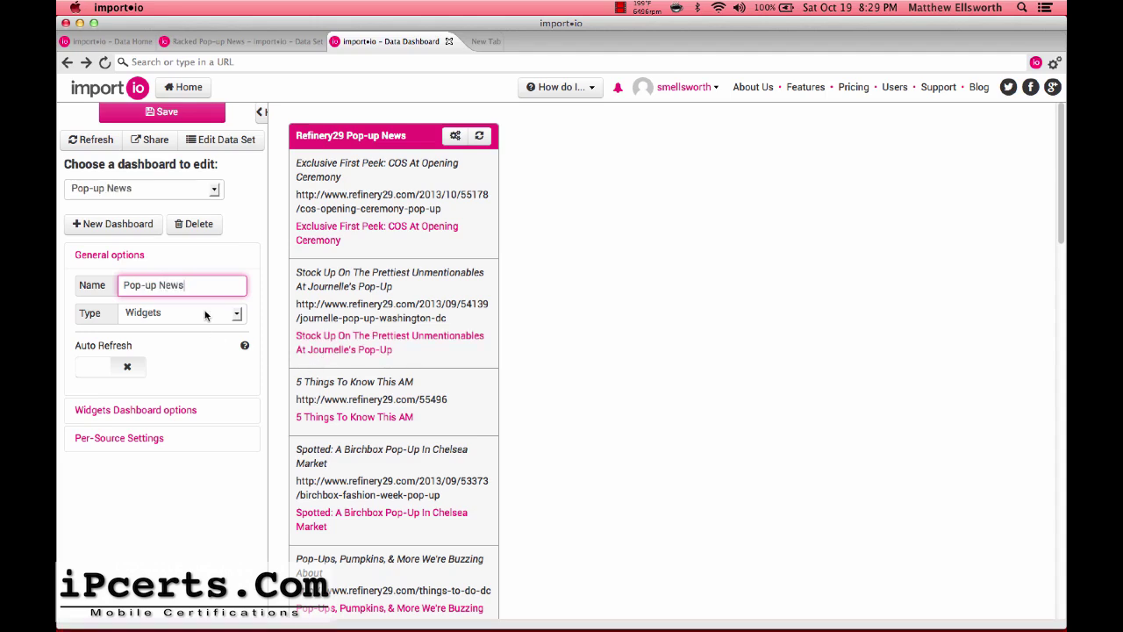
# - Change the dashboard type to Search and save the dashboard
pyautogui.click(207, 316)
pyautogui.click(190, 335)
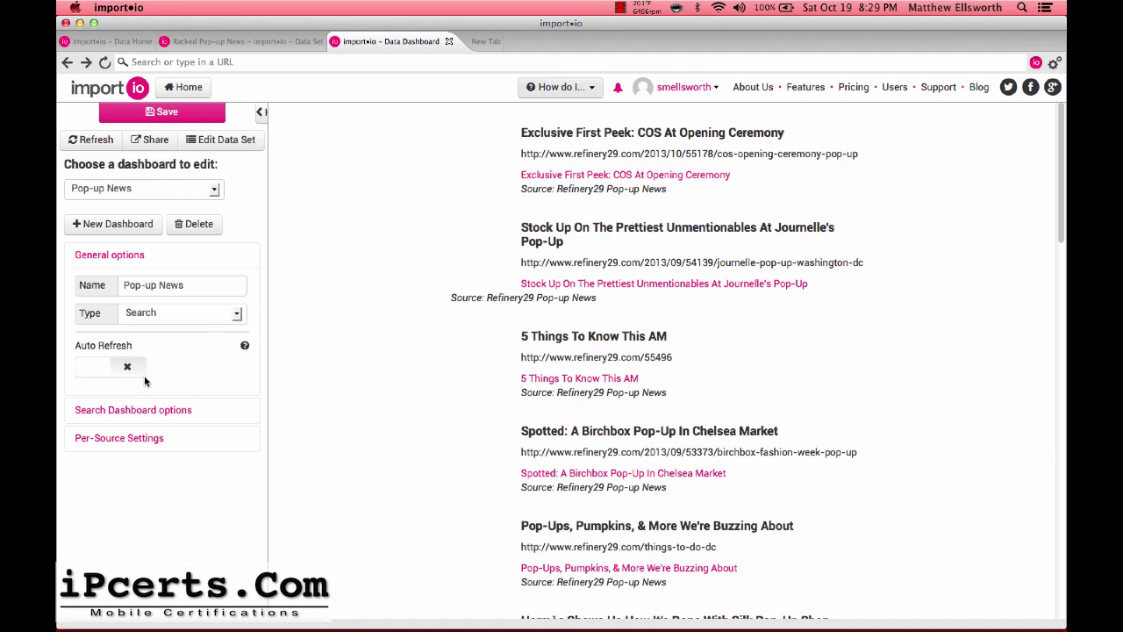
pyautogui.moveTo(262, 261); pyautogui.dragTo(262, 201)
pyautogui.click(254, 189)
pyautogui.click(172, 112)
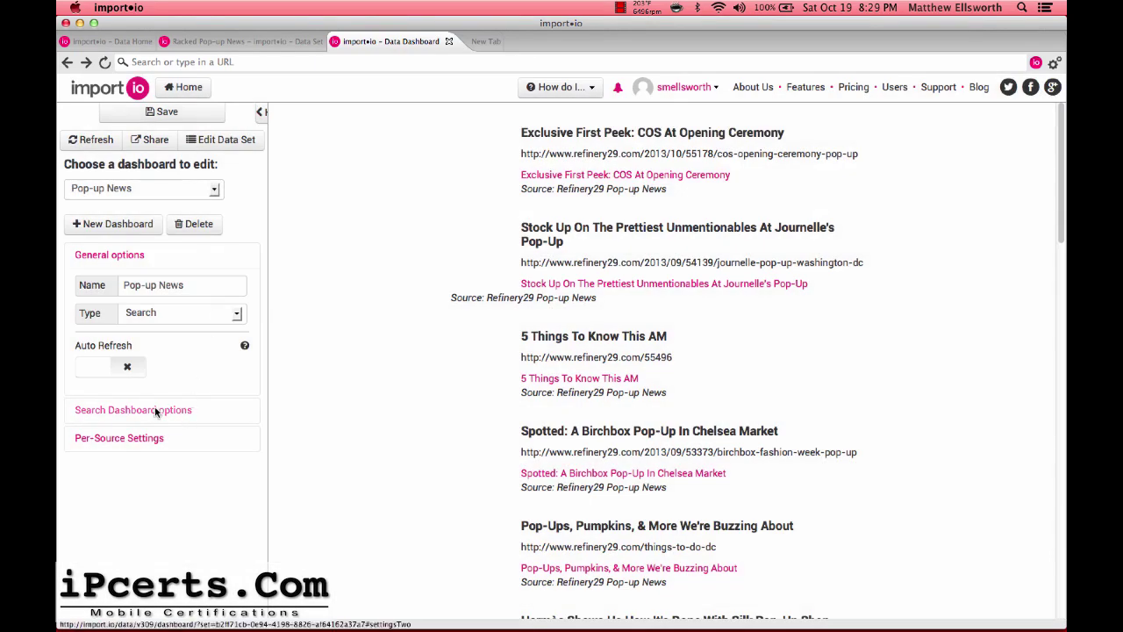
# - Set the search dashboard's sort order to Date
pyautogui.click(155, 410)
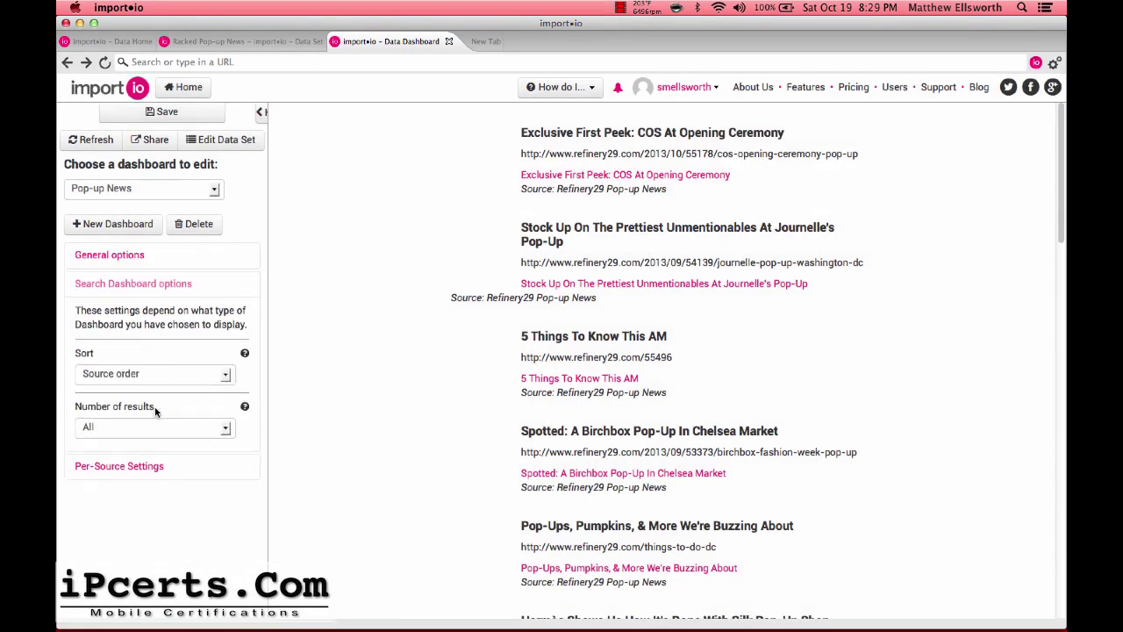
pyautogui.click(225, 378)
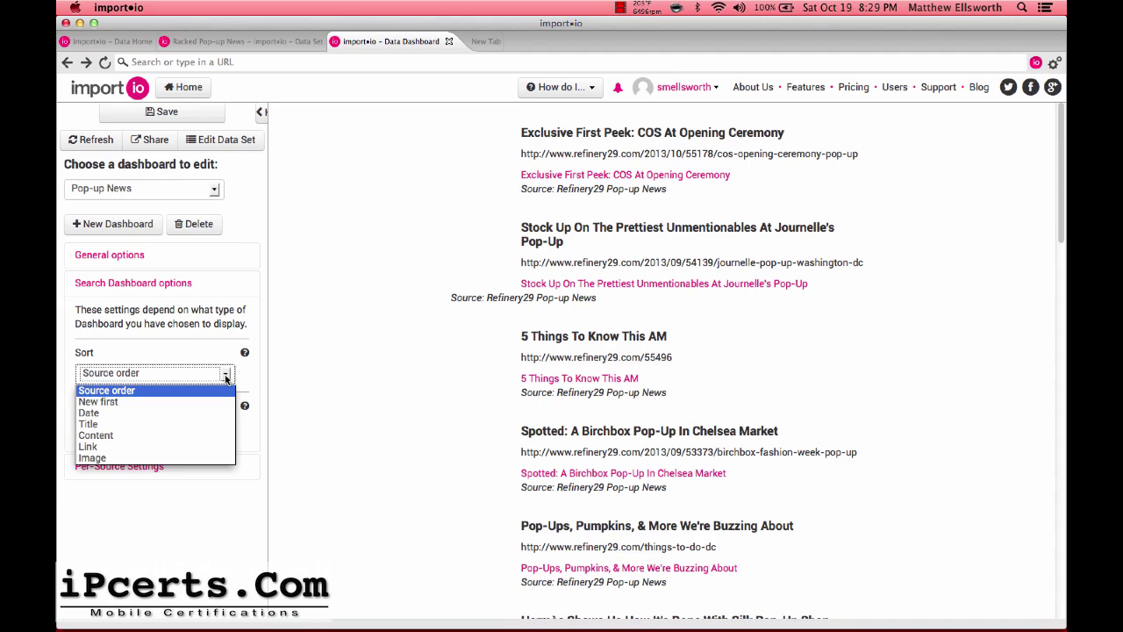
pyautogui.click(226, 379)
pyautogui.click(226, 378)
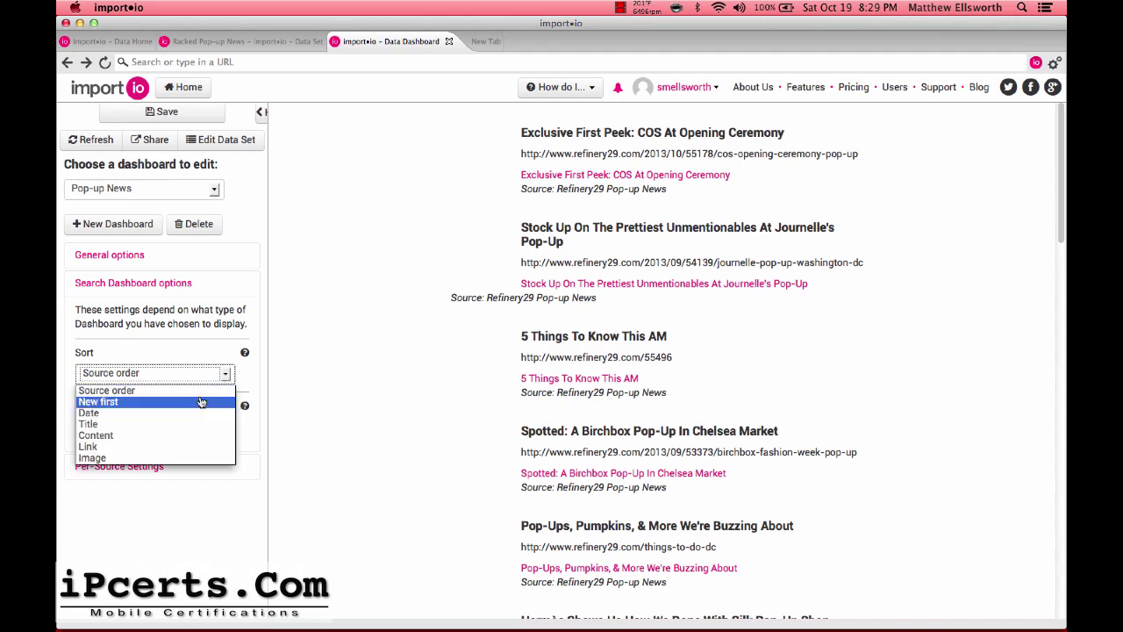
pyautogui.click(191, 413)
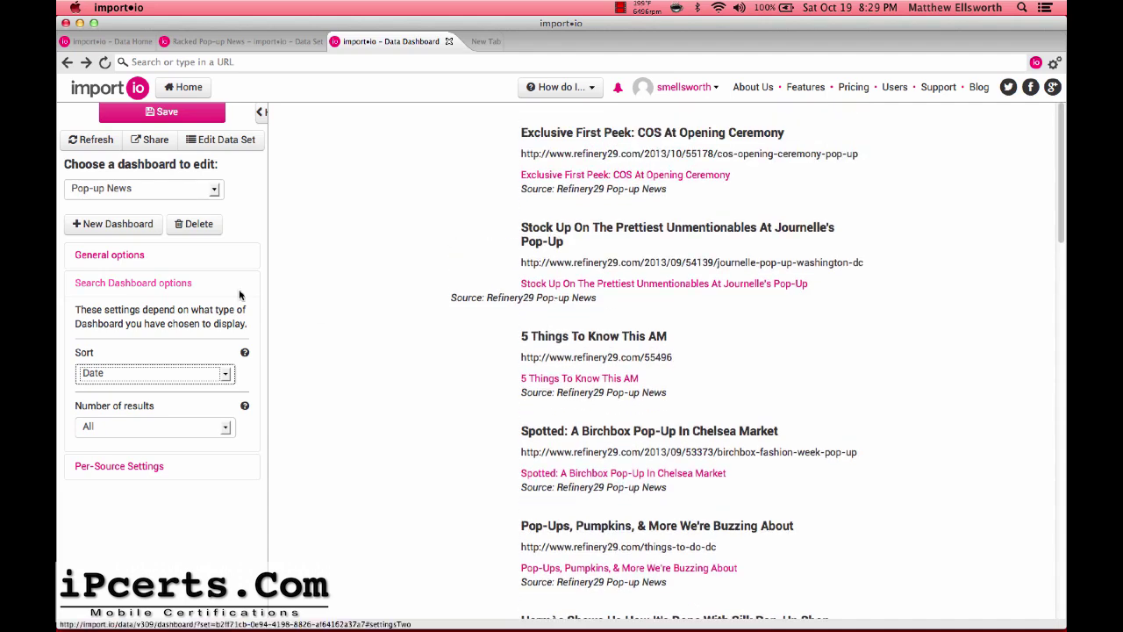
pyautogui.click(139, 256)
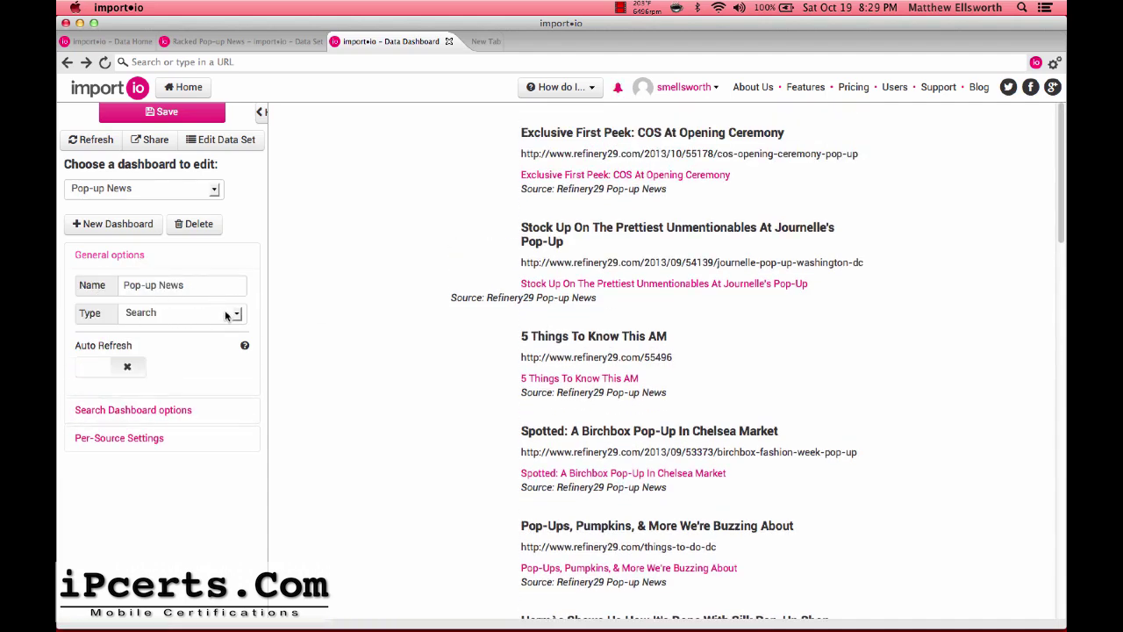
pyautogui.click(225, 314)
pyautogui.click(221, 316)
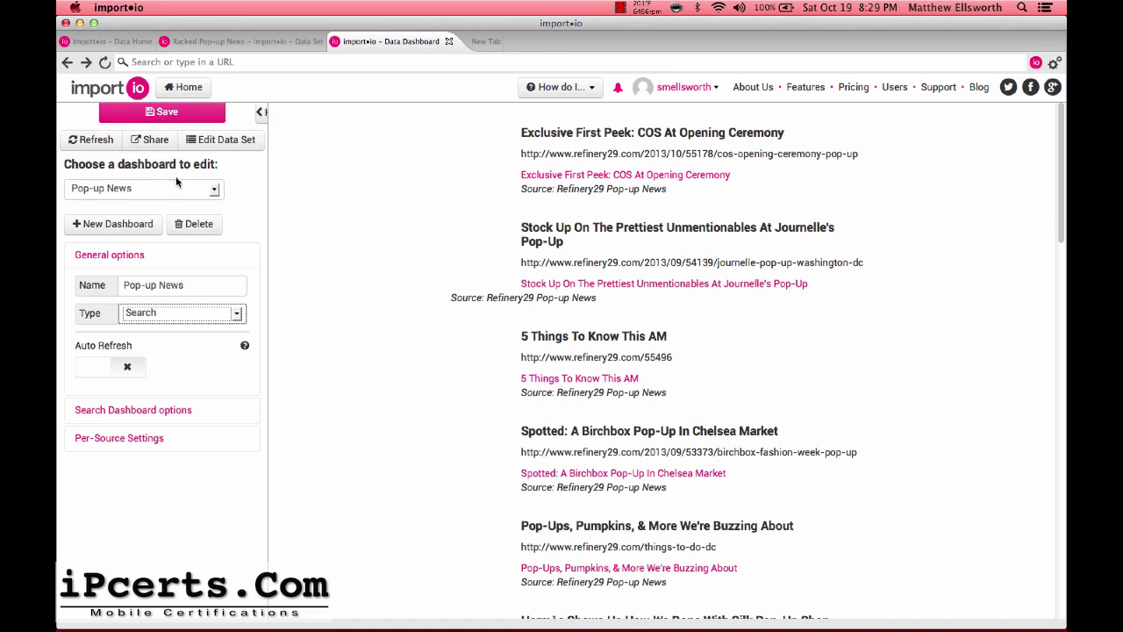
# - Set the search dashboard's sort order to New first
pyautogui.click(151, 411)
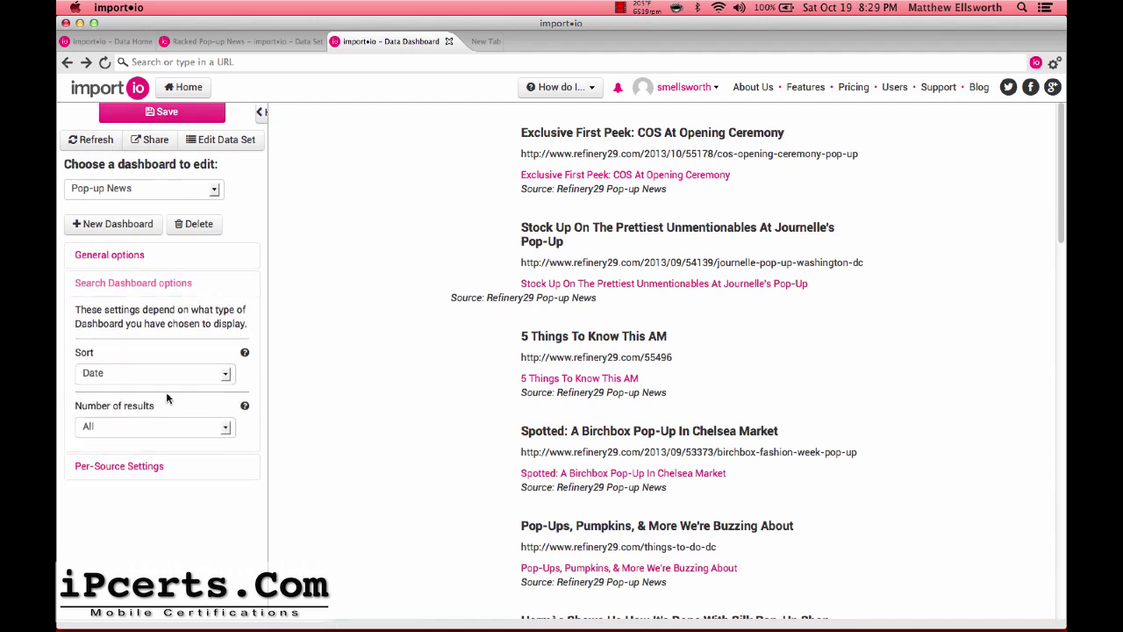
pyautogui.click(206, 428)
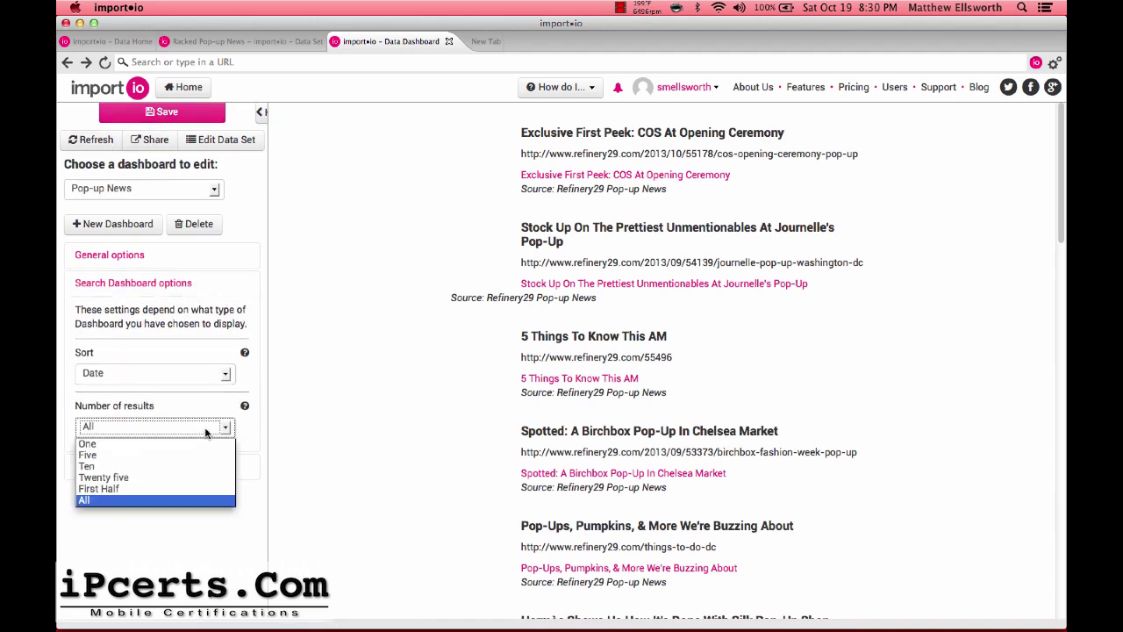
pyautogui.click(207, 430)
pyautogui.click(226, 375)
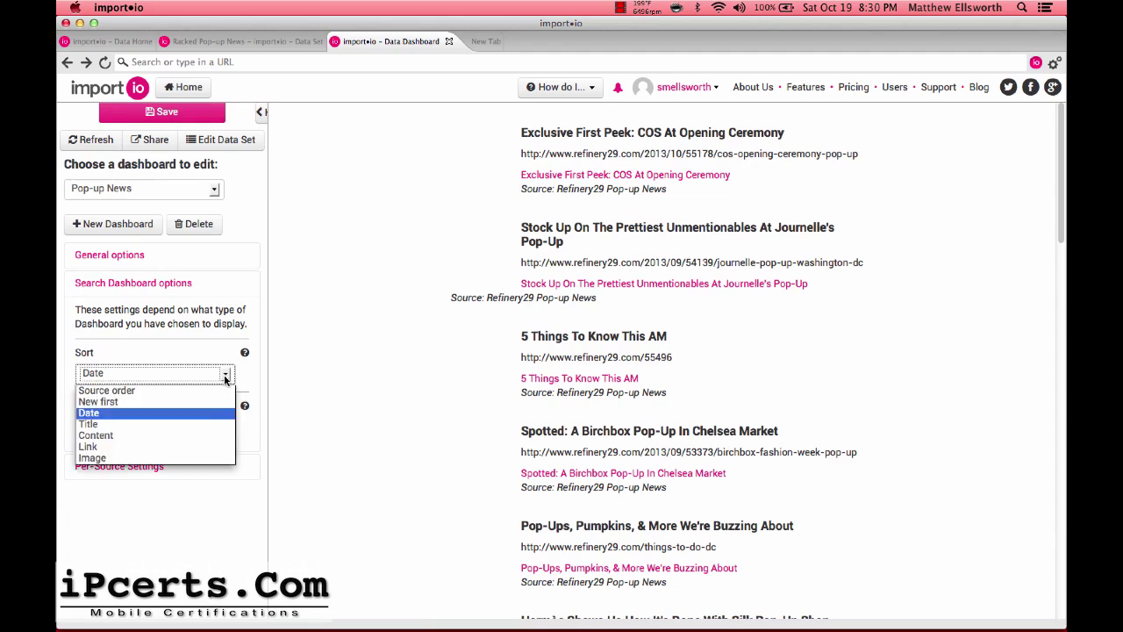
pyautogui.click(171, 403)
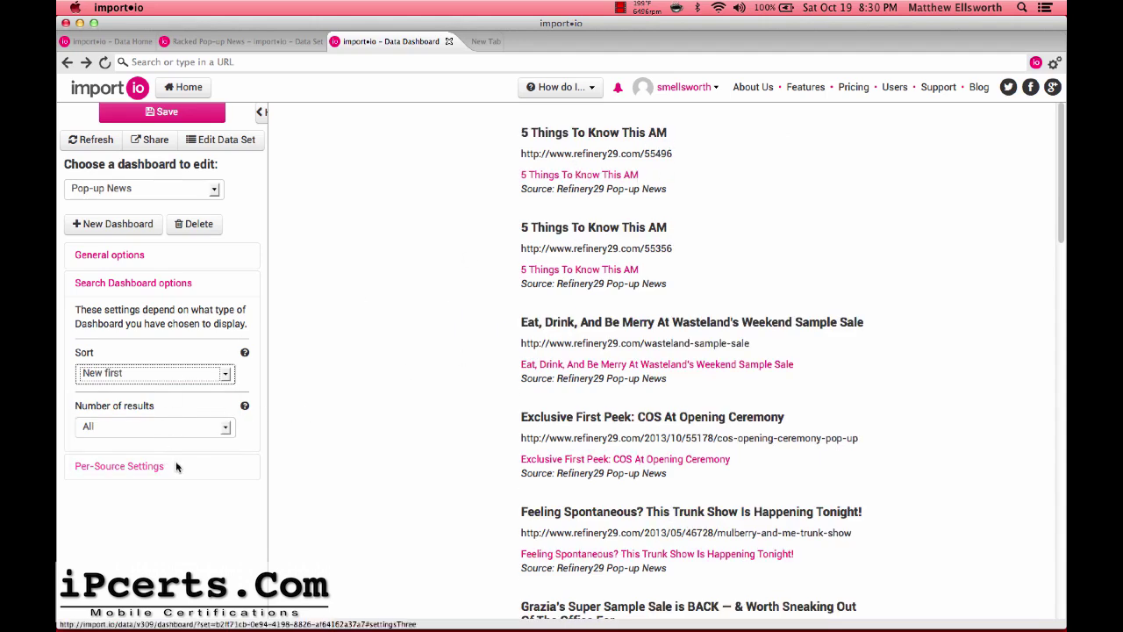
# - In the per-source settings for Refinery29 Pop-up News, use Post summary as the displayed content
pyautogui.click(176, 463)
pyautogui.click(213, 391)
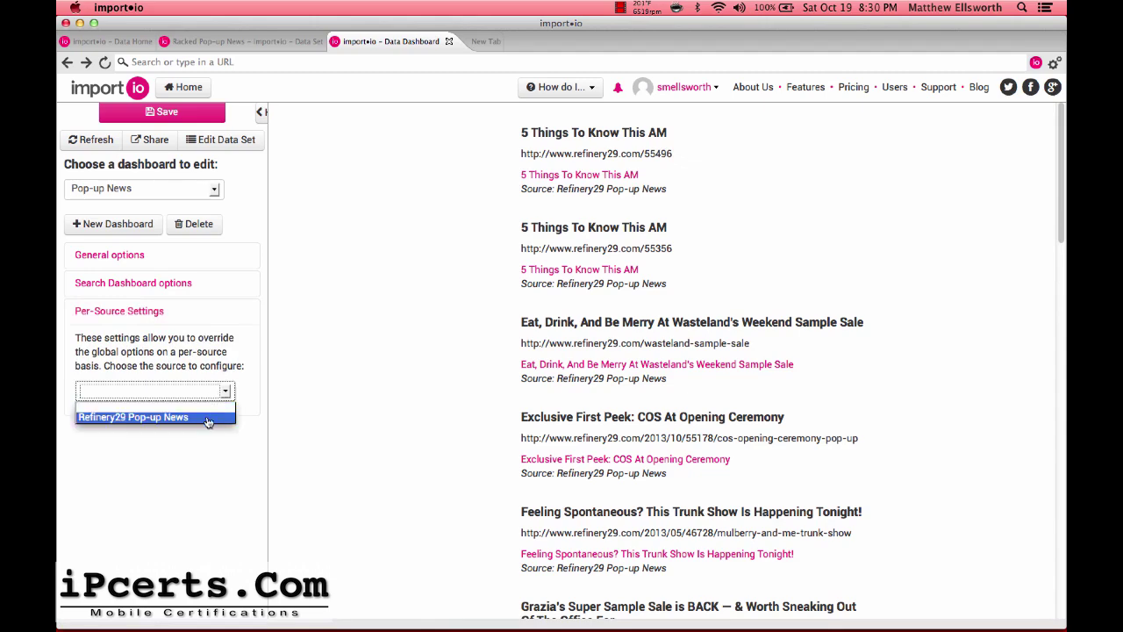
pyautogui.click(207, 417)
pyautogui.scroll(-5, 178, 441)
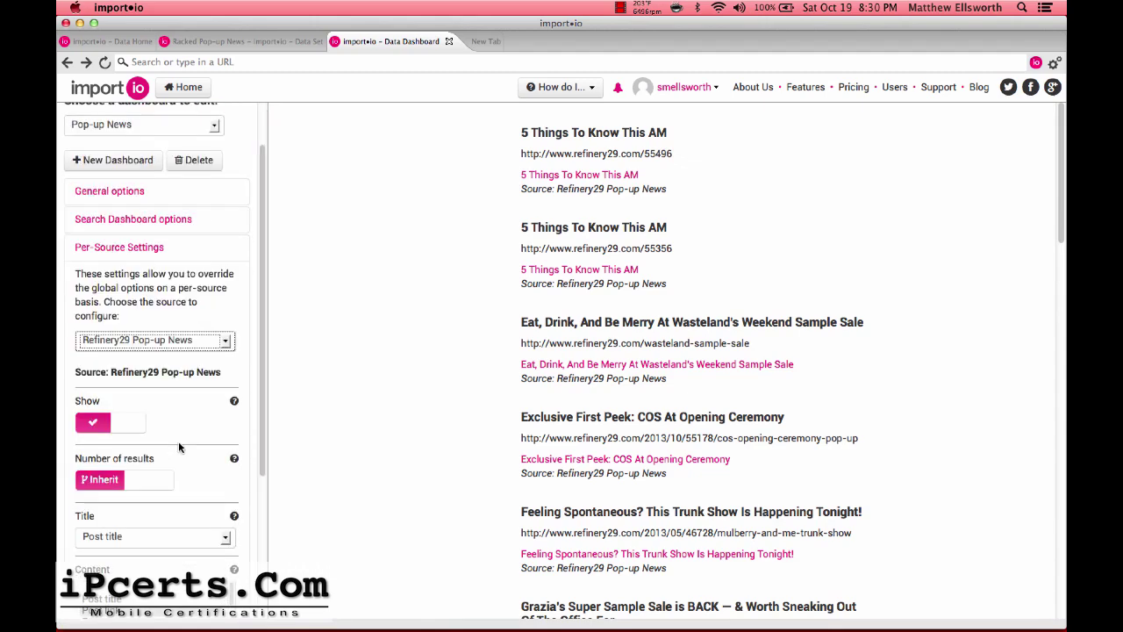
pyautogui.scroll(-1, 179, 453)
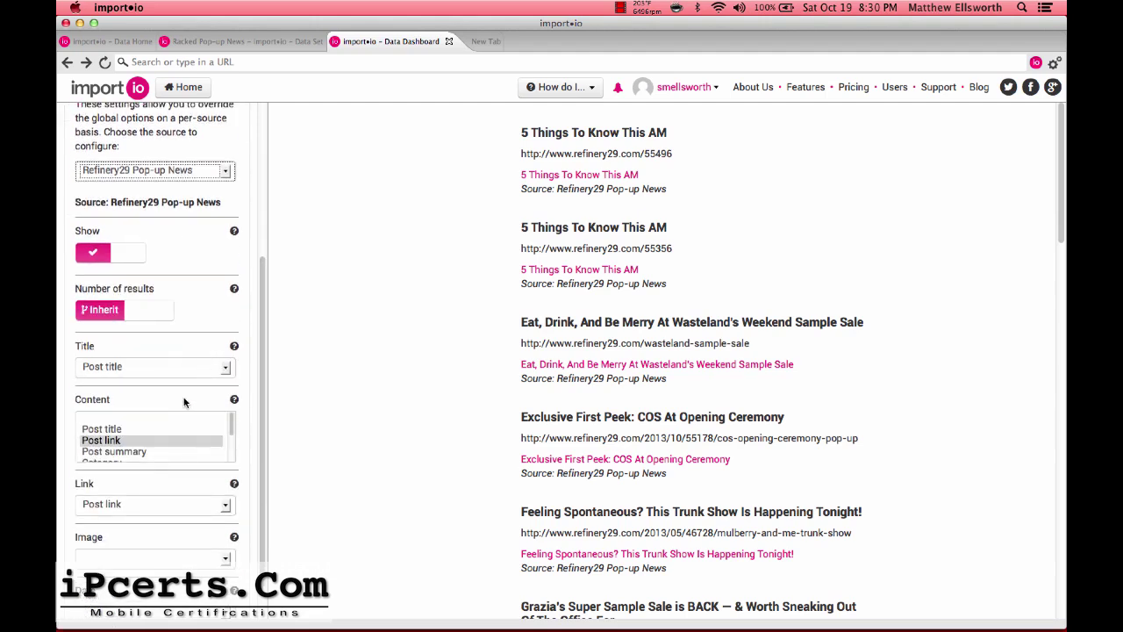
pyautogui.click(149, 452)
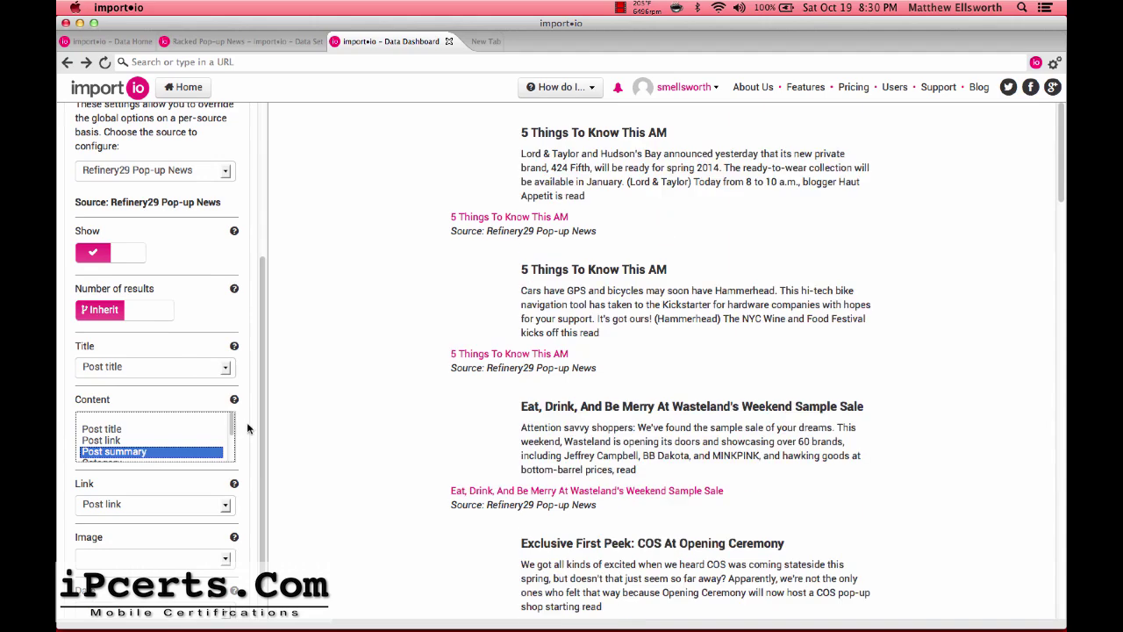
# - Check which fields can be assigned to the source's Image and Date settings
pyautogui.scroll(-2, 184, 377)
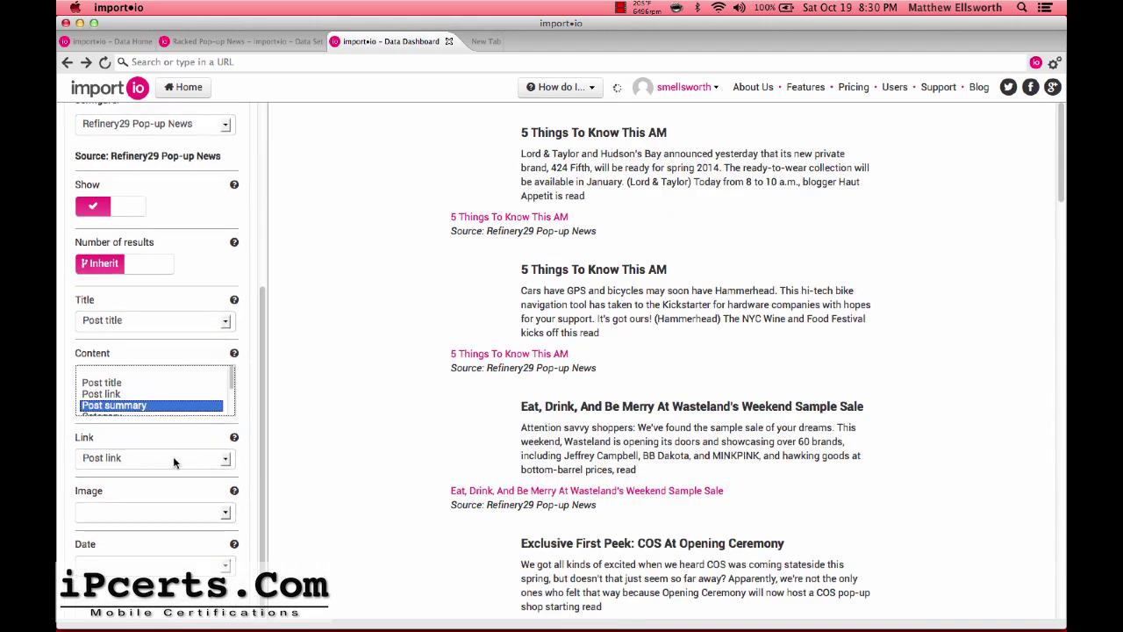
pyautogui.click(187, 515)
pyautogui.click(187, 514)
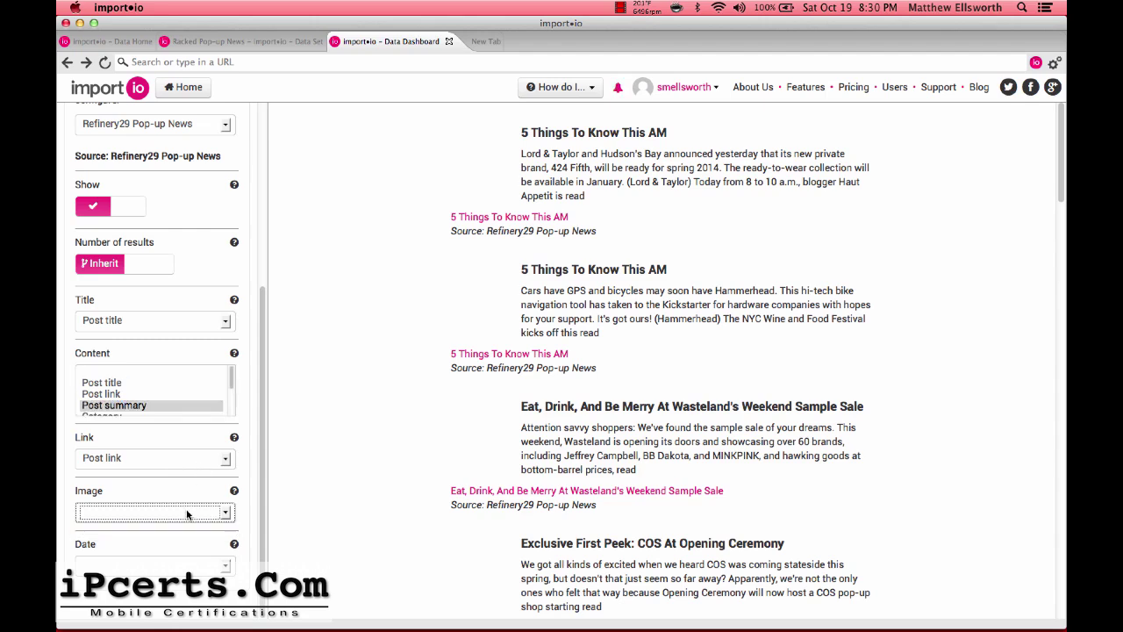
pyautogui.click(186, 563)
pyautogui.click(229, 564)
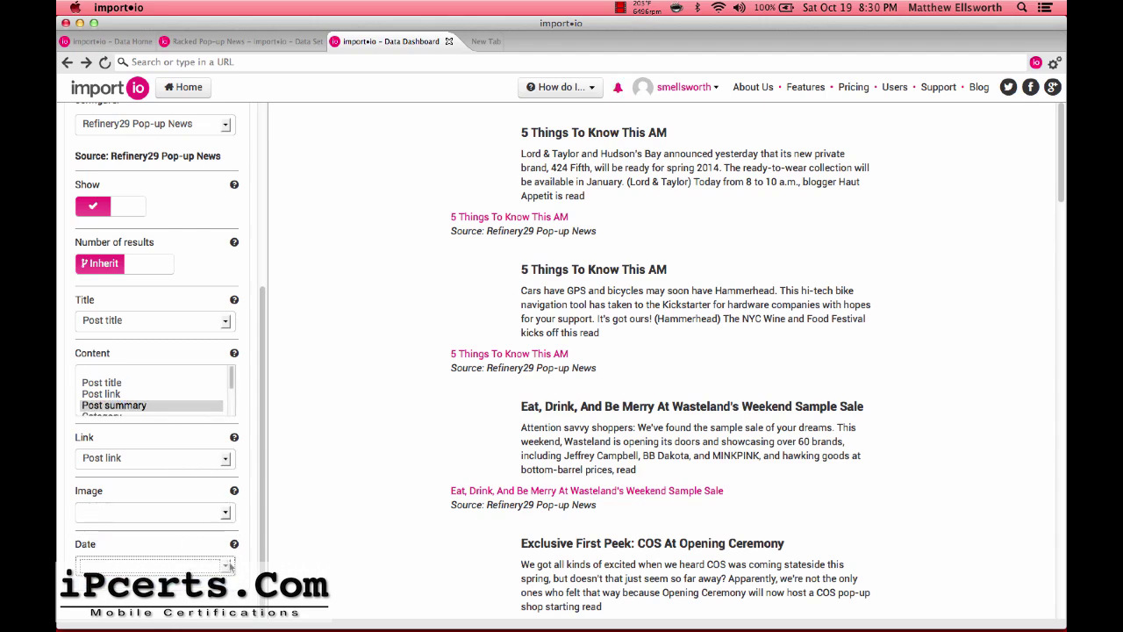
pyautogui.click(229, 564)
pyautogui.click(197, 550)
# - Override the source's inherited number of results with a custom setting of All
pyautogui.click(153, 265)
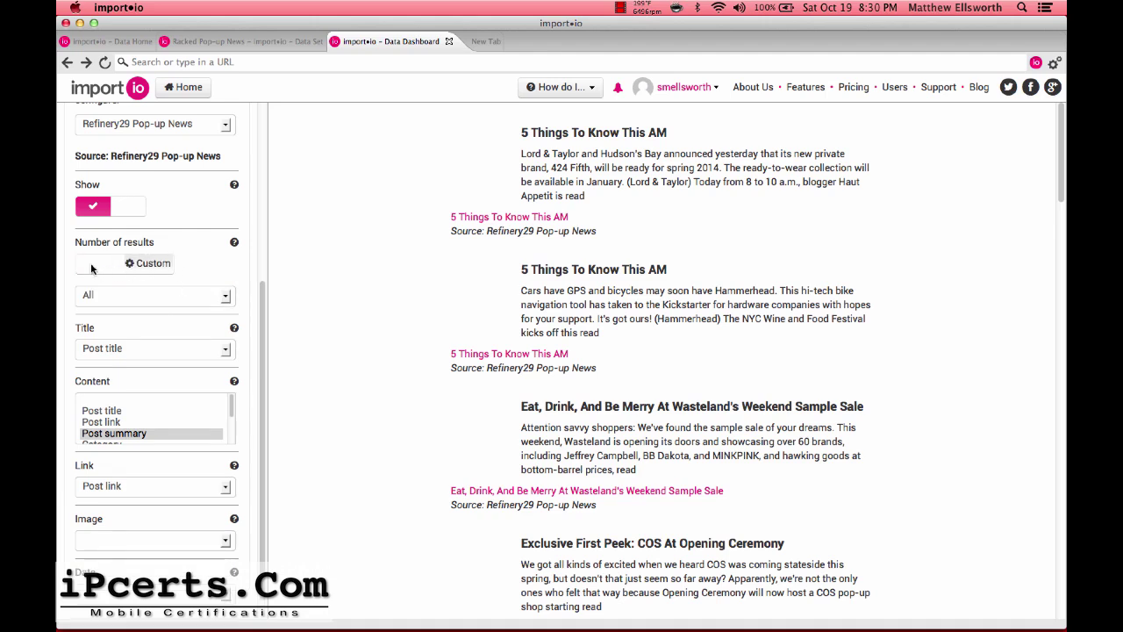
pyautogui.click(210, 300)
pyautogui.click(210, 302)
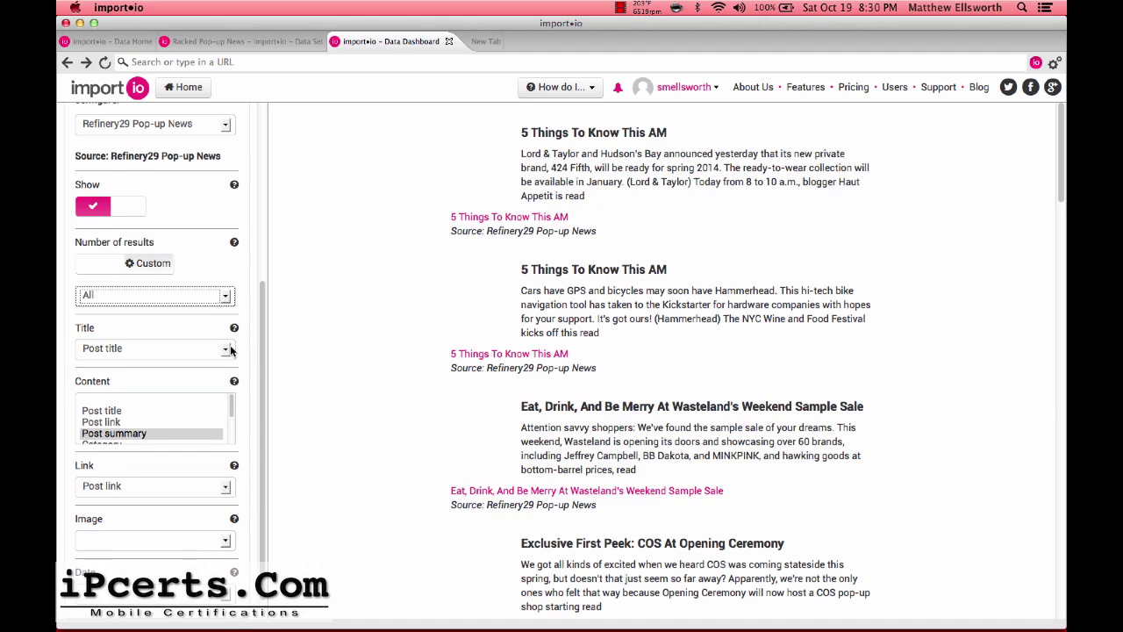
pyautogui.scroll(-2, 254, 439)
pyautogui.click(234, 546)
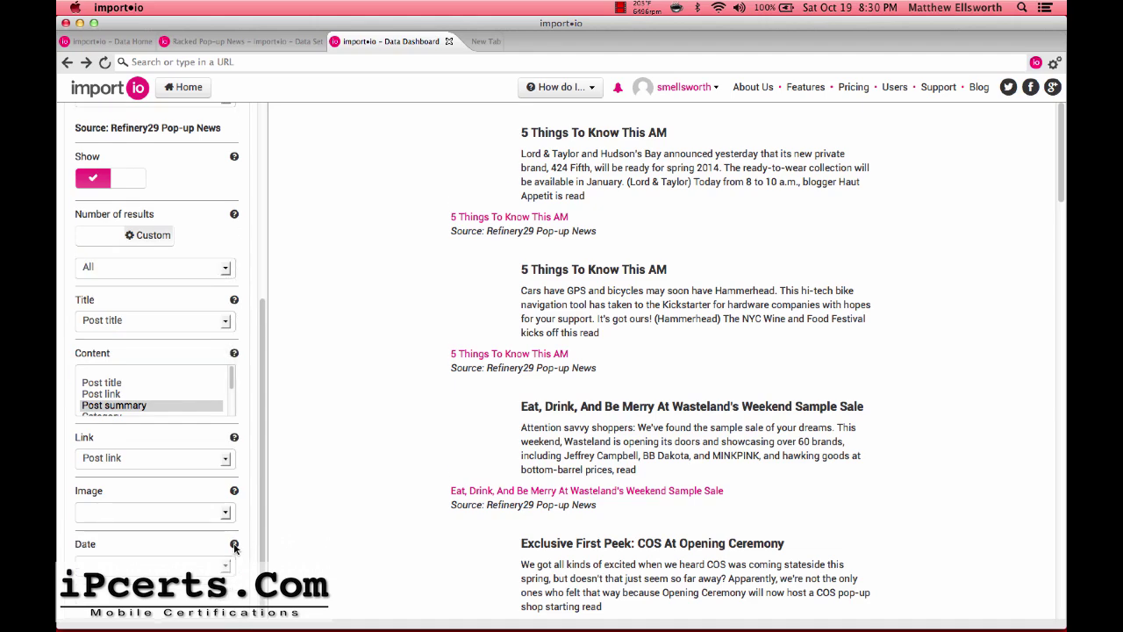
pyautogui.click(230, 567)
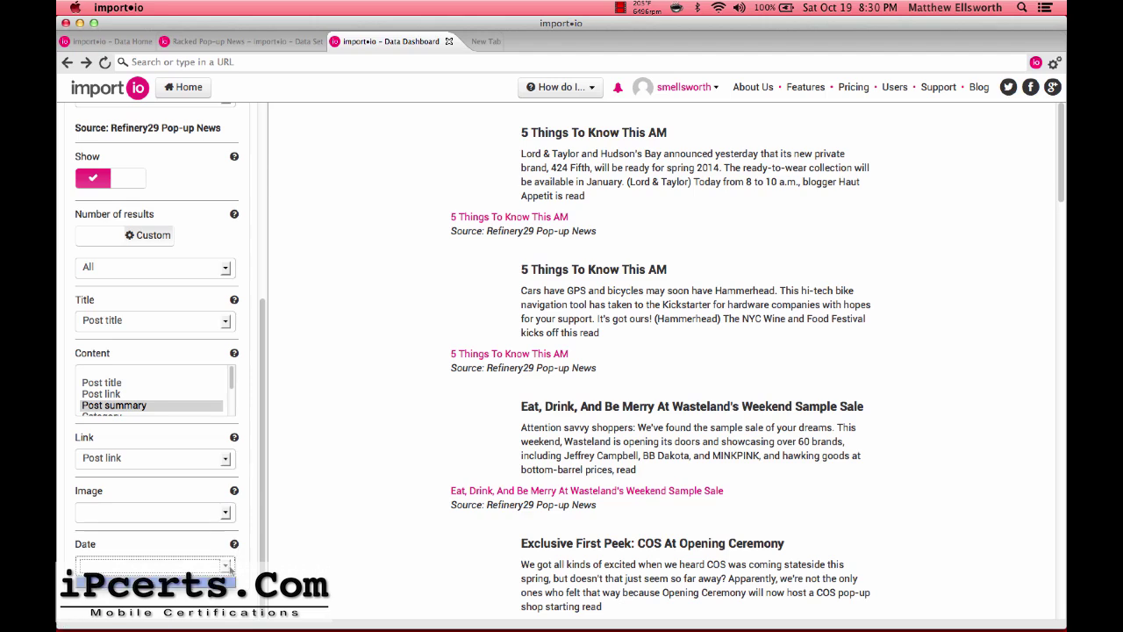
pyautogui.click(229, 569)
pyautogui.click(233, 545)
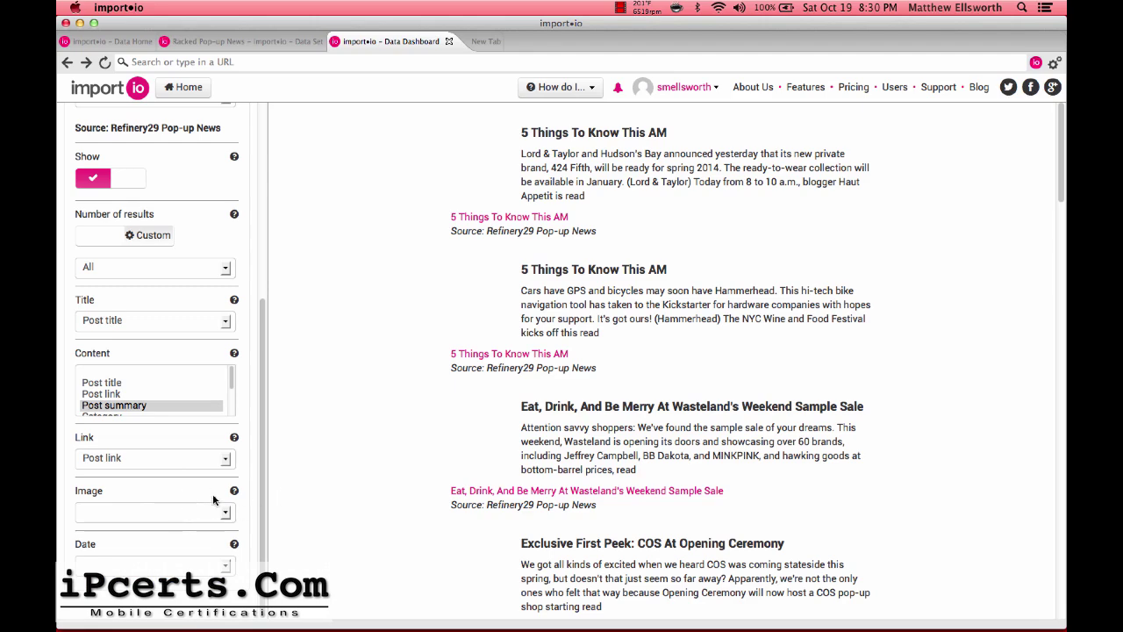
# - Save the Pop-up News dashboard and collapse its per-source settings
pyautogui.scroll(7, 212, 500)
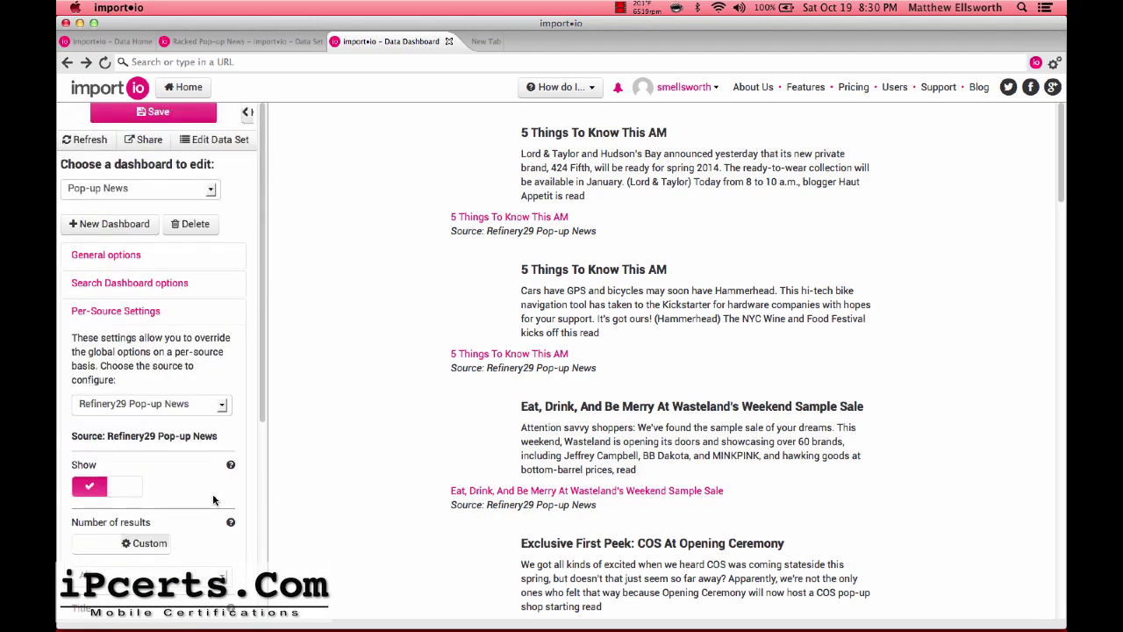
pyautogui.click(135, 118)
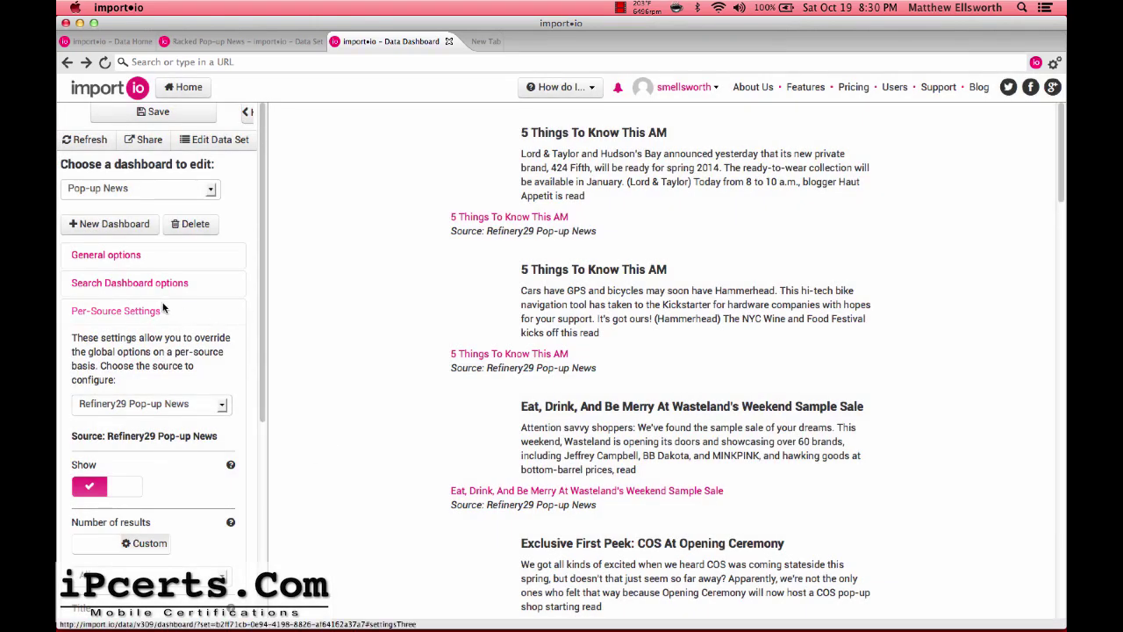
pyautogui.click(147, 311)
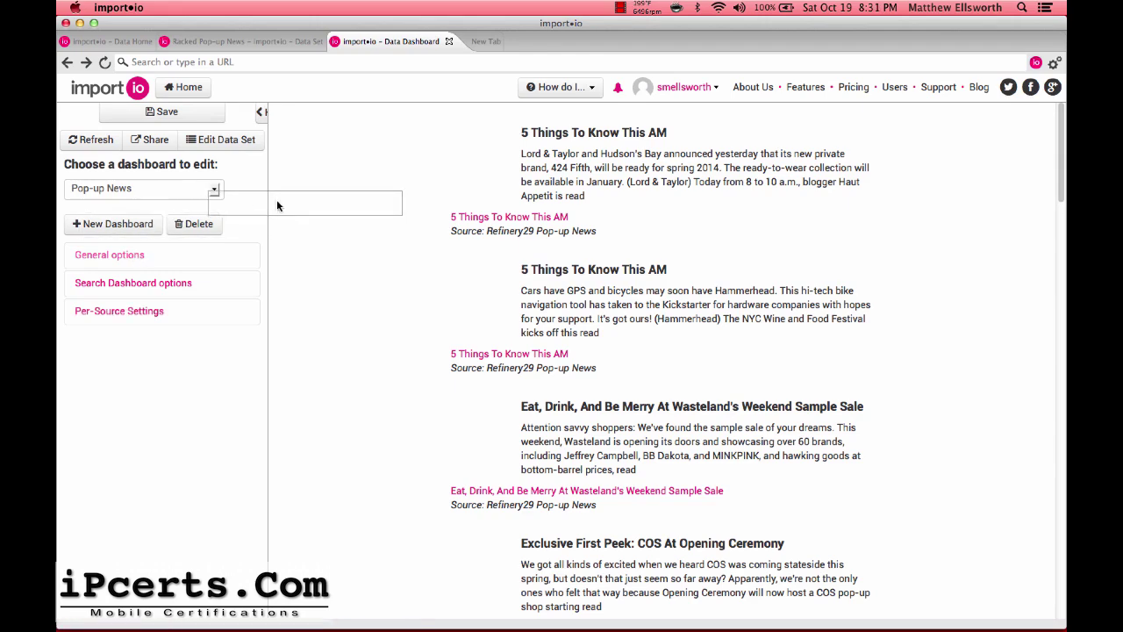
# - Open the data set behind the Pop-up News dashboard for editing
pyautogui.click(237, 144)
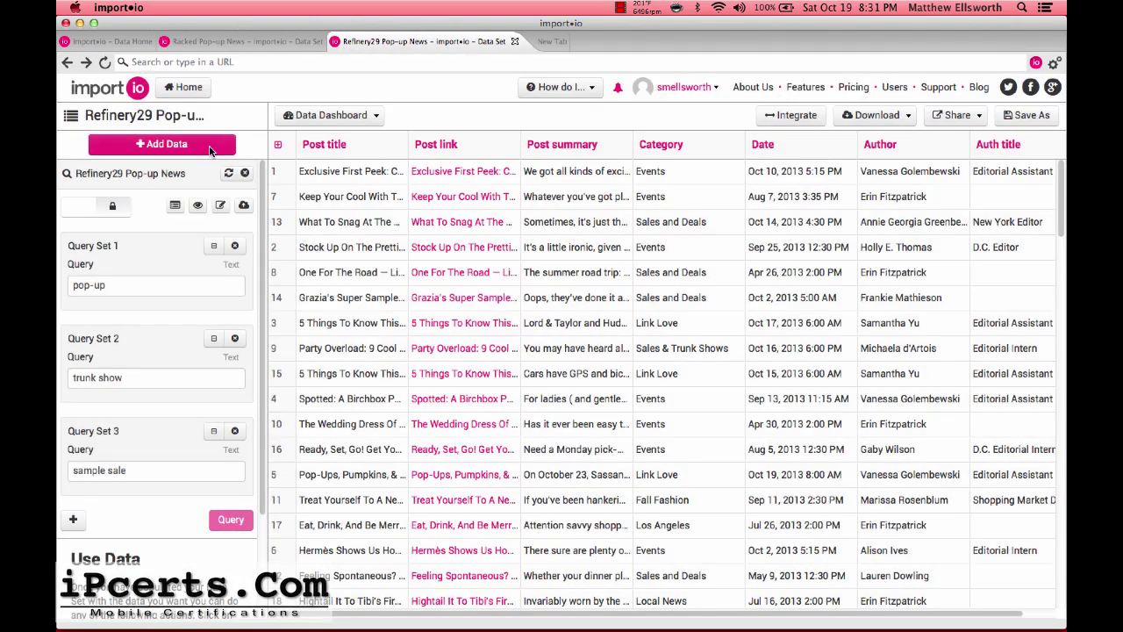
# - Try adding the first Racked Pop-up News data set as a source of the Refinery29 Pop-up News data set
pyautogui.click(209, 147)
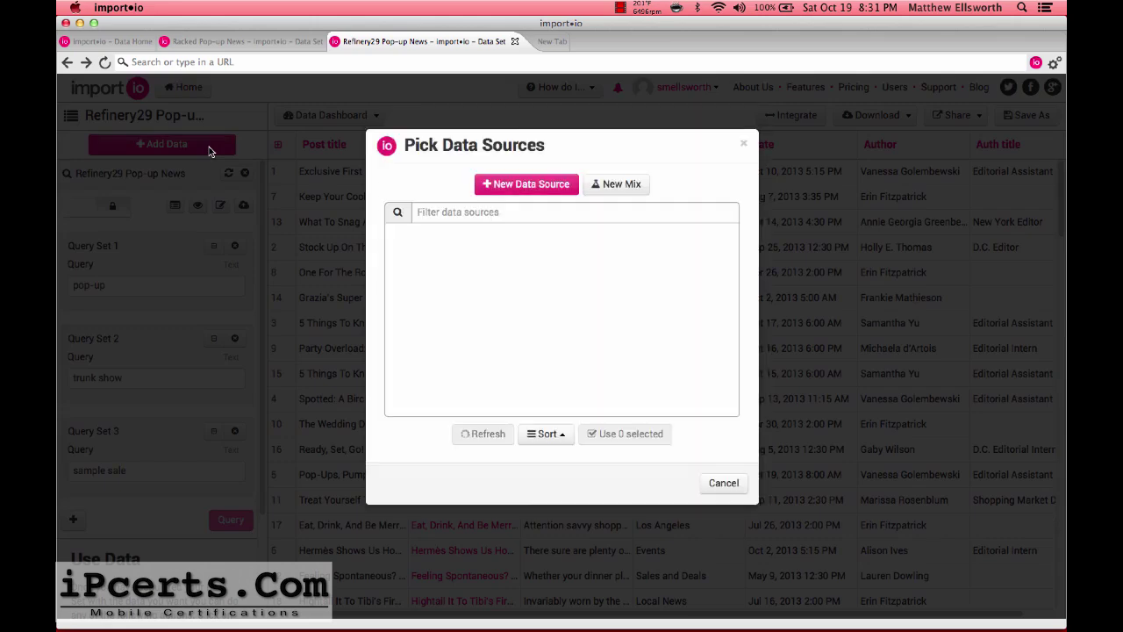
pyautogui.moveTo(459, 235)
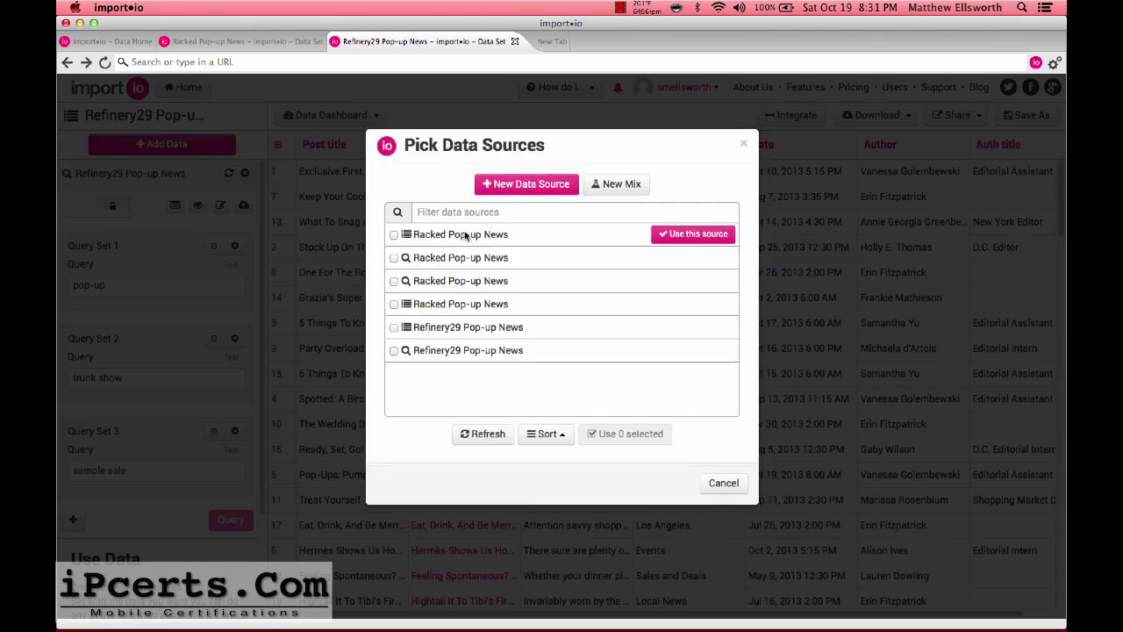
pyautogui.click(678, 232)
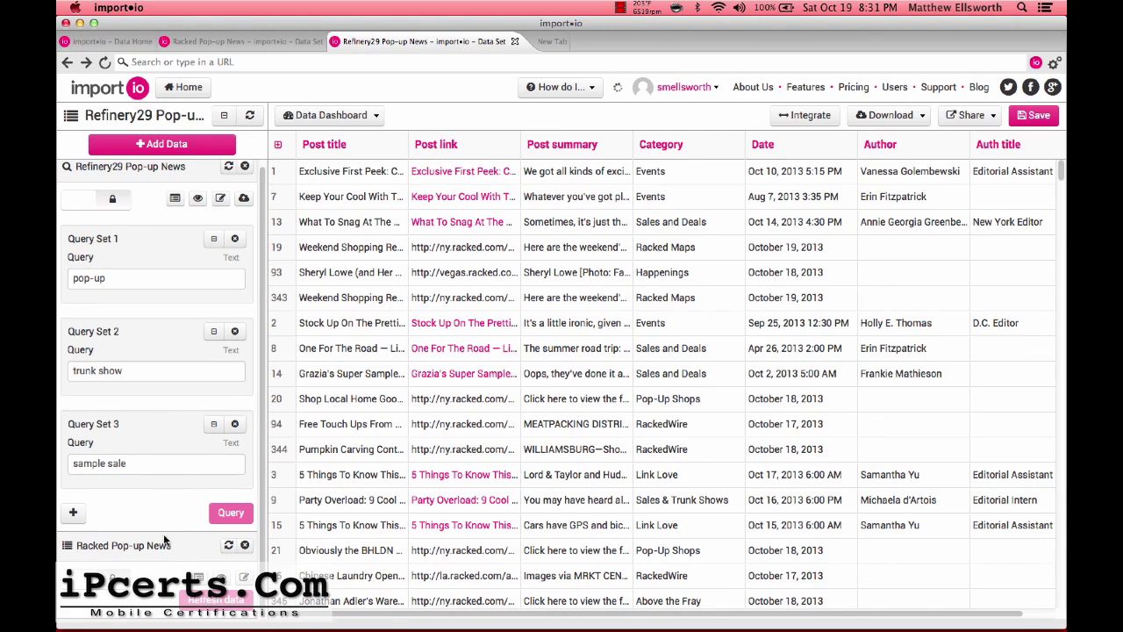
pyautogui.scroll(1, 164, 539)
pyautogui.scroll(-1, 164, 539)
pyautogui.scroll(1, 251, 483)
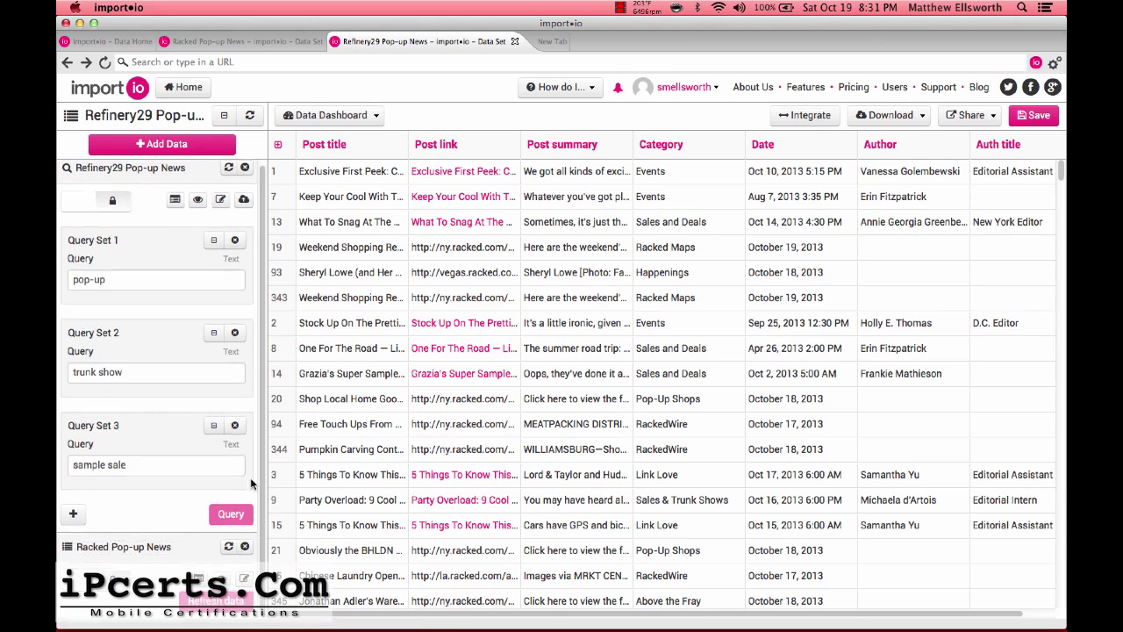
pyautogui.scroll(-1, 251, 483)
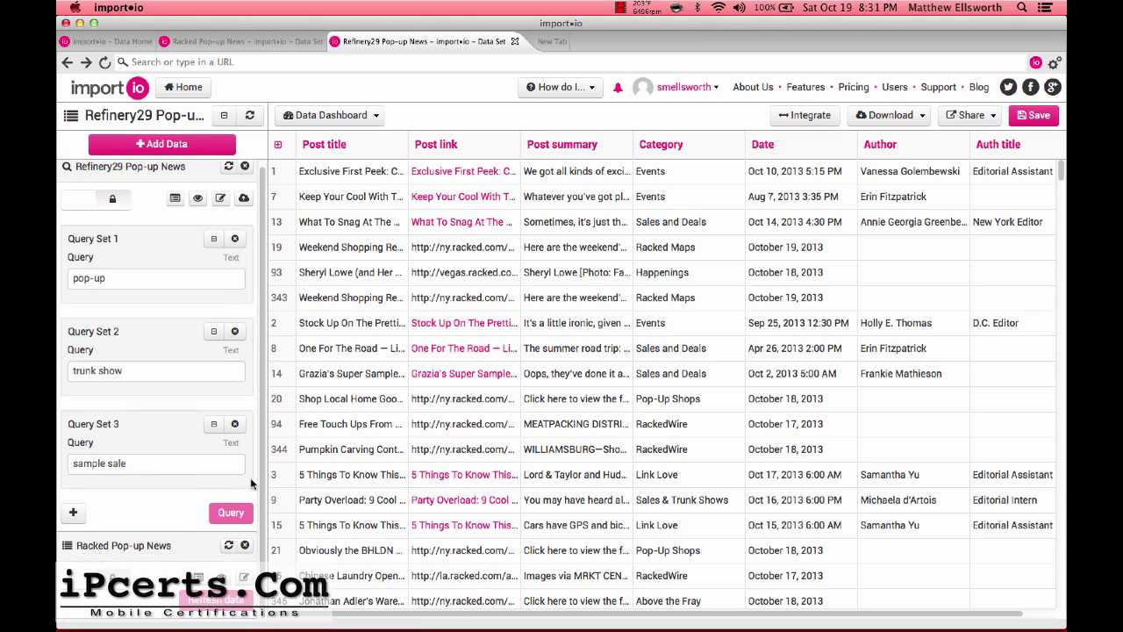
# - Delete the Racked Pop-up News data set from the sources and confirm the deletion
pyautogui.click(244, 546)
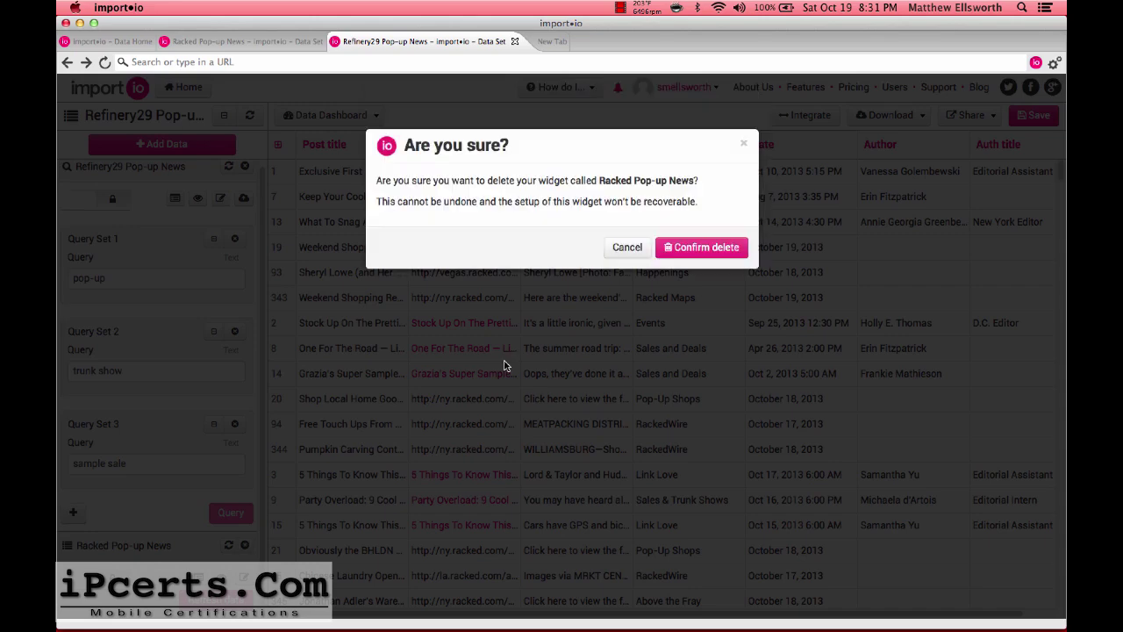
pyautogui.click(700, 249)
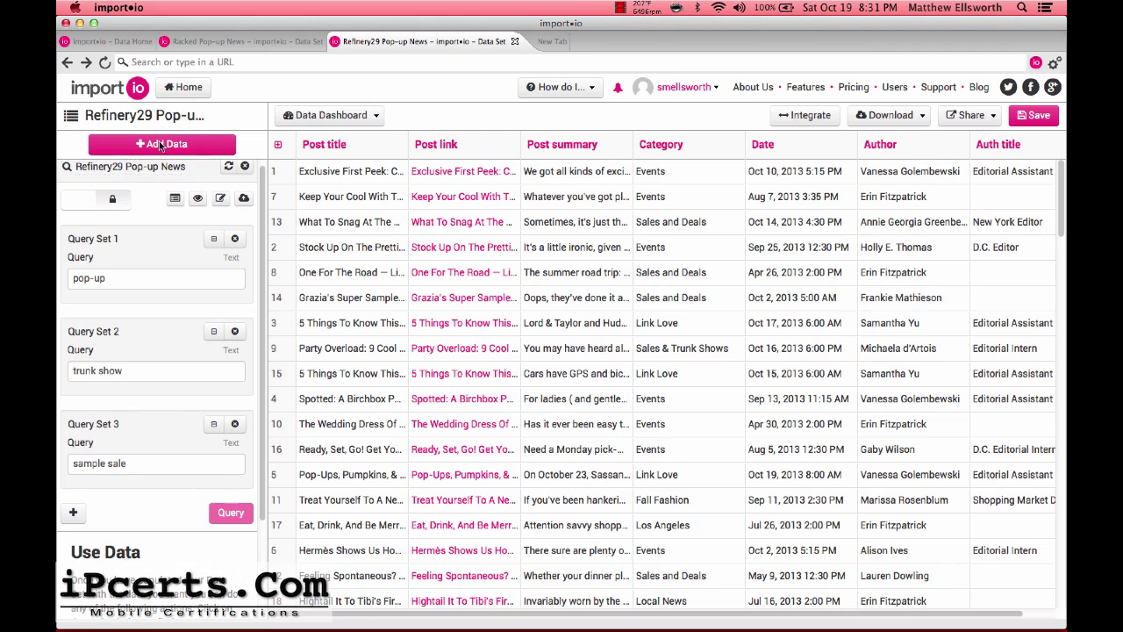
# - Add the first searchable Racked Pop-up News query source to the data set
pyautogui.click(160, 145)
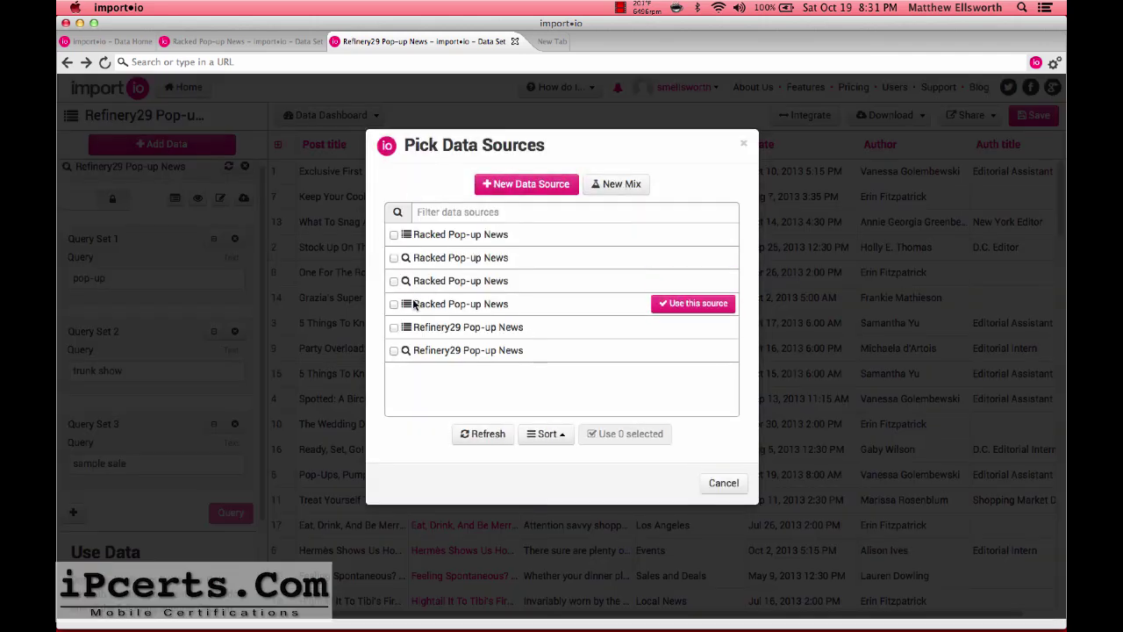
pyautogui.click(394, 259)
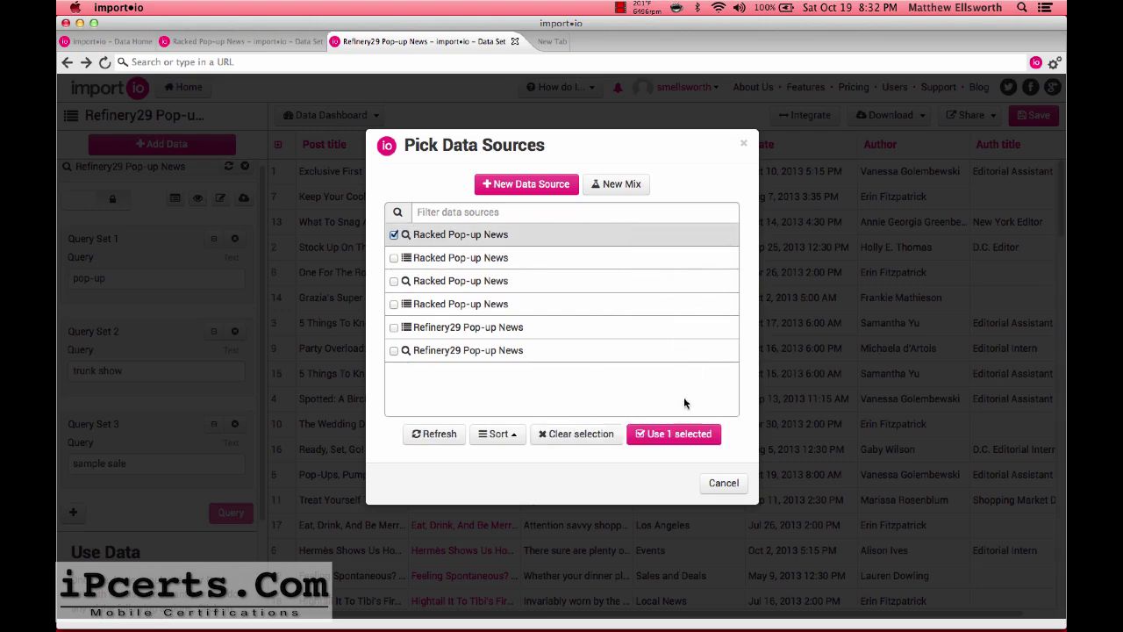
pyautogui.click(676, 435)
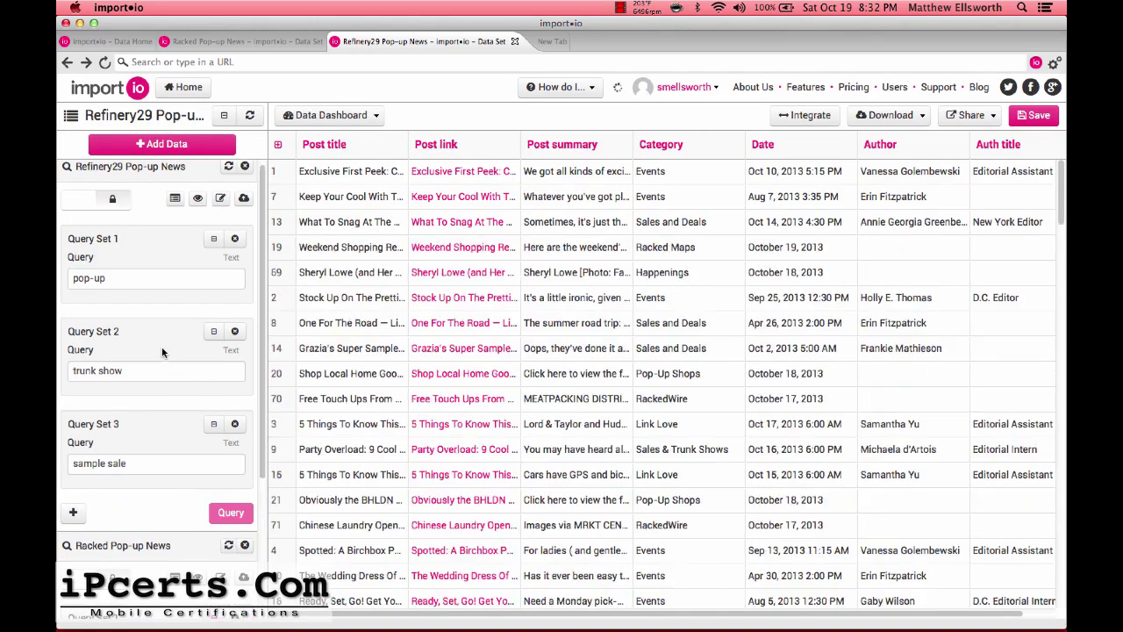
# - Add a third query set with the query "sample sale" to the Racked Pop-up News source and run its queries
pyautogui.scroll(-3, 161, 351)
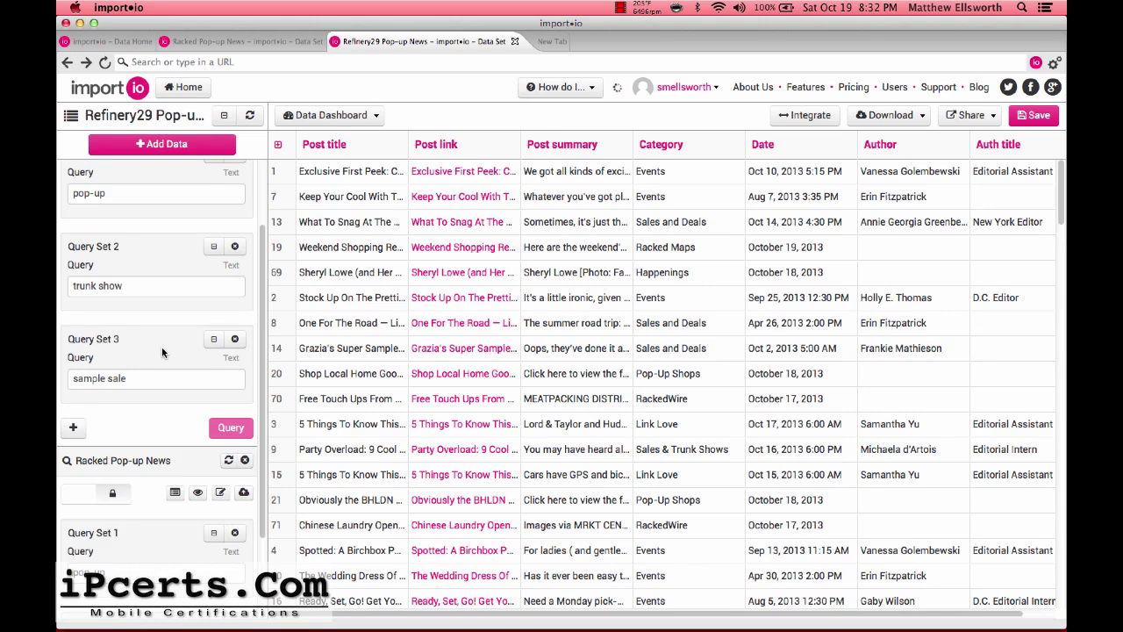
pyautogui.scroll(-4, 162, 351)
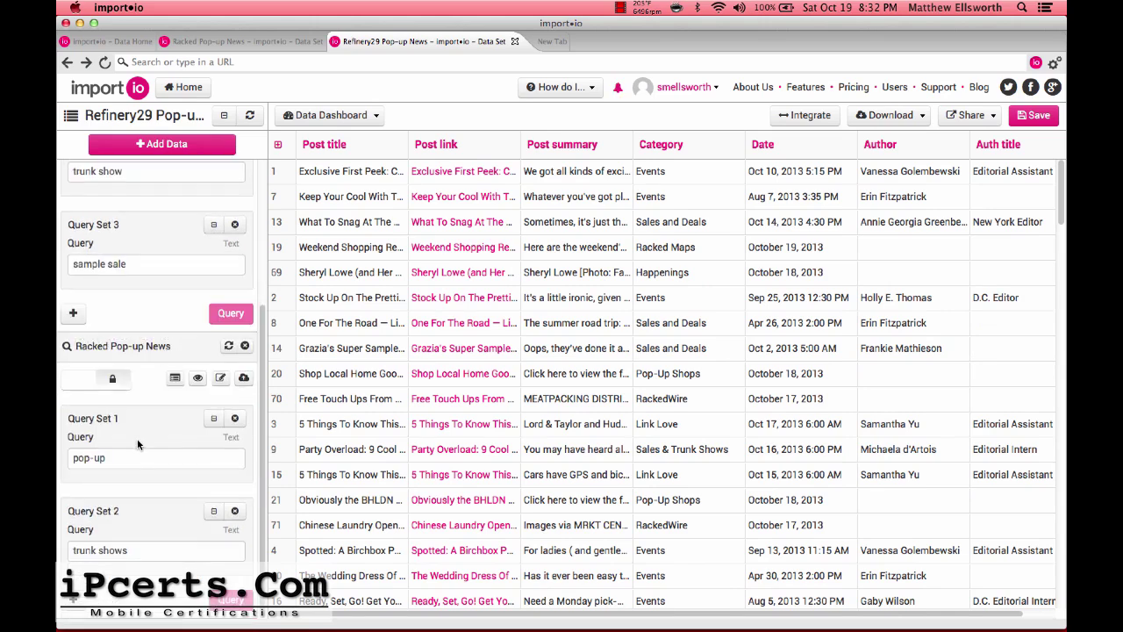
pyautogui.click(77, 607)
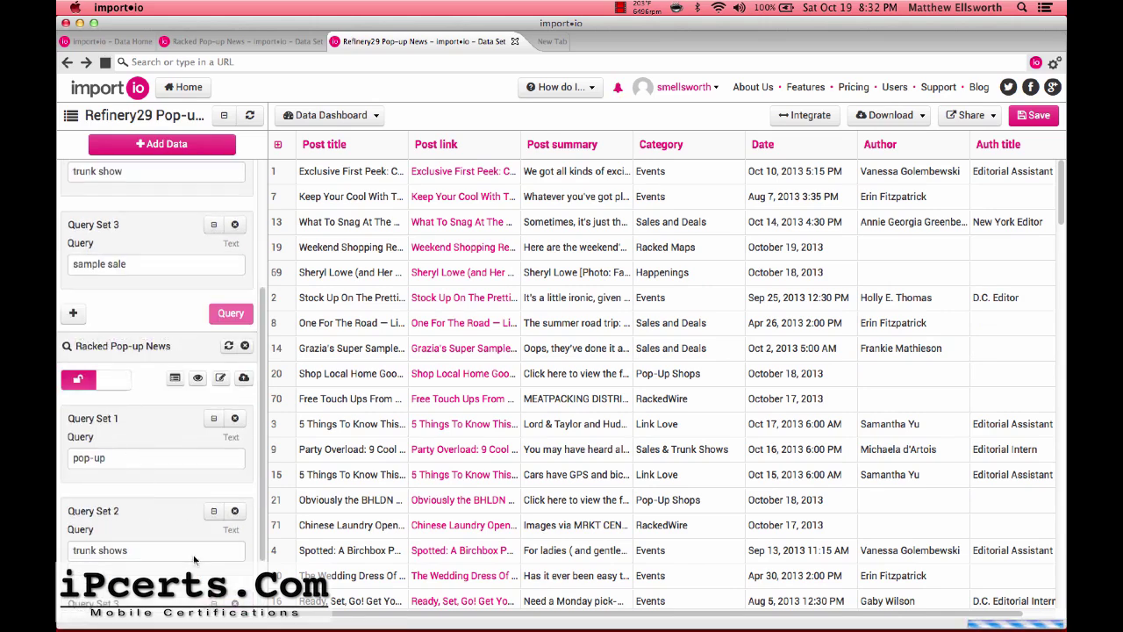
pyautogui.scroll(-2, 192, 562)
pyautogui.click(169, 551)
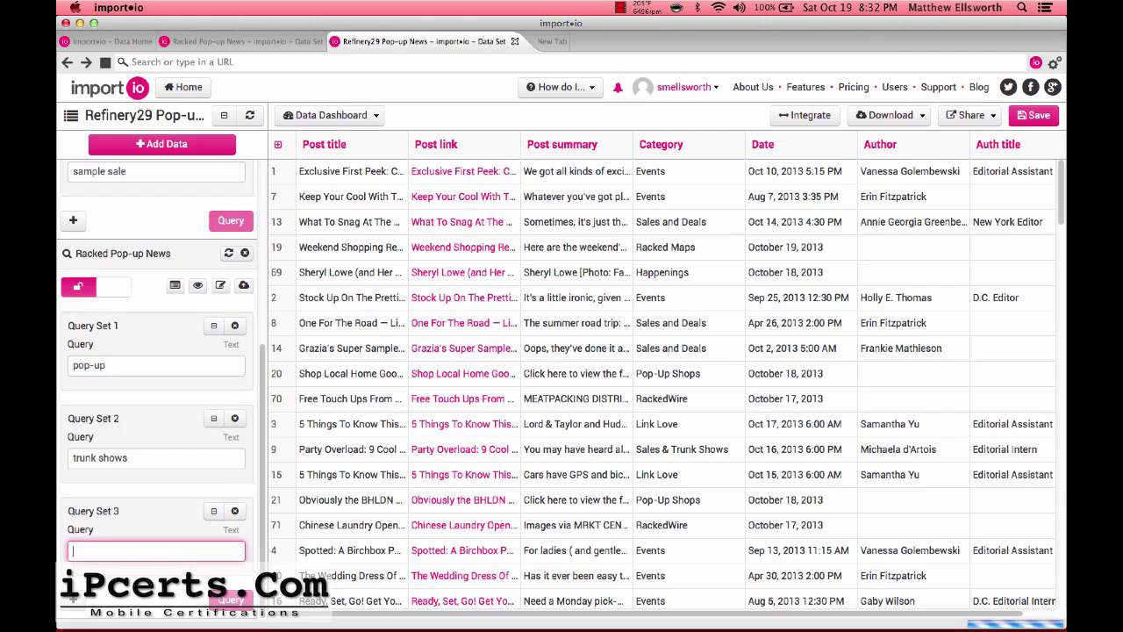
pyautogui.write('sample sale')
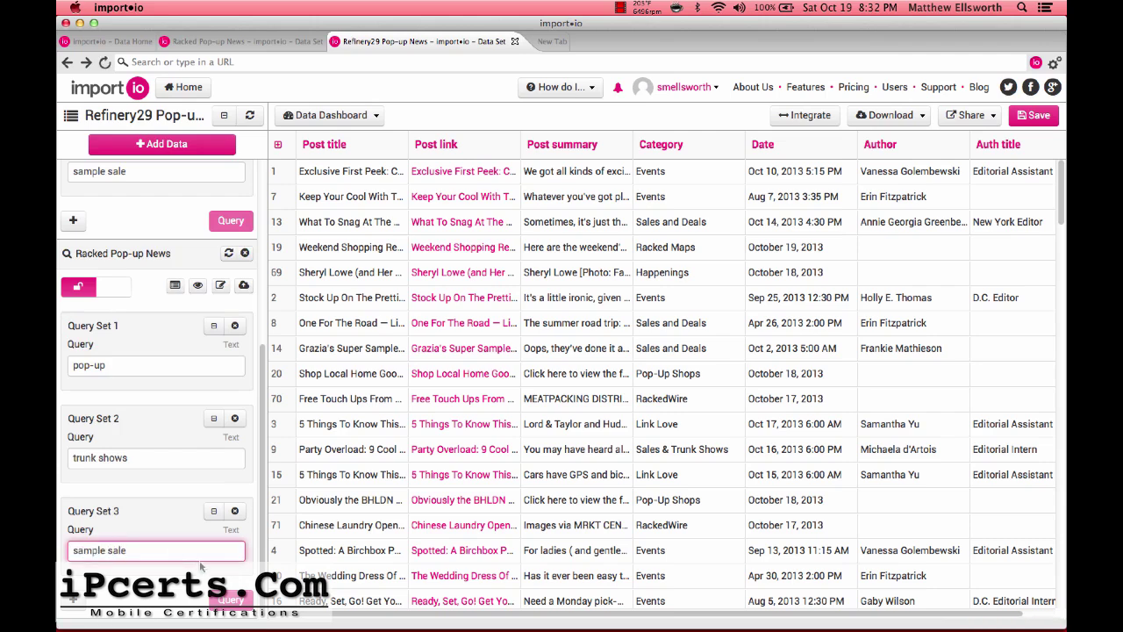
pyautogui.click(229, 599)
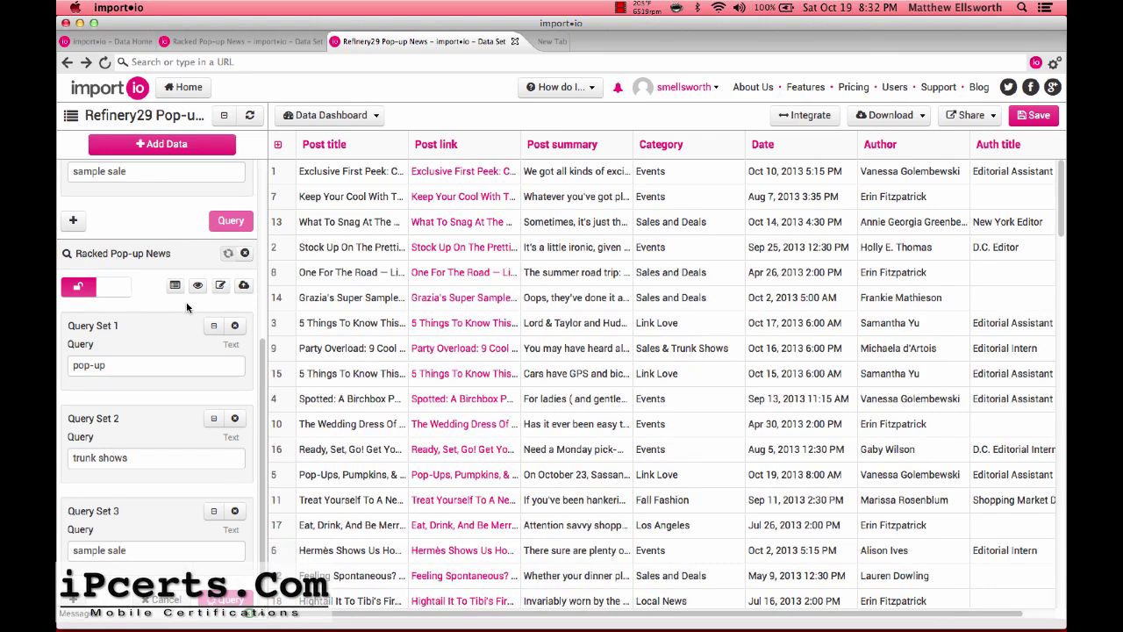
# - Rename the data set Pop-up News and save it without sharing
pyautogui.scroll(7, 186, 301)
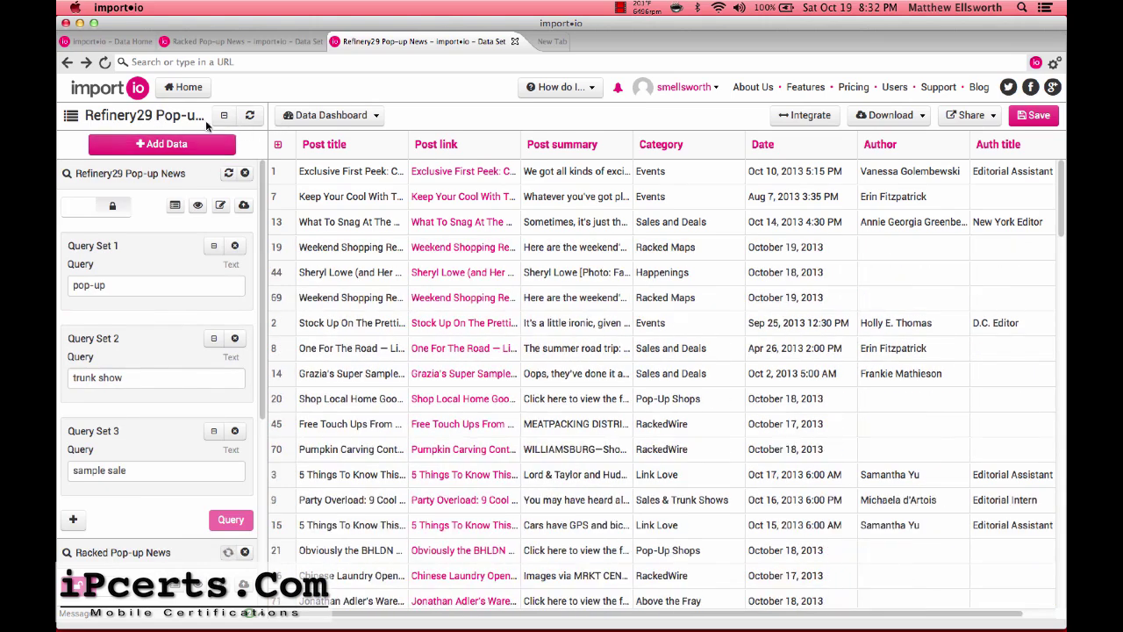
pyautogui.click(144, 119)
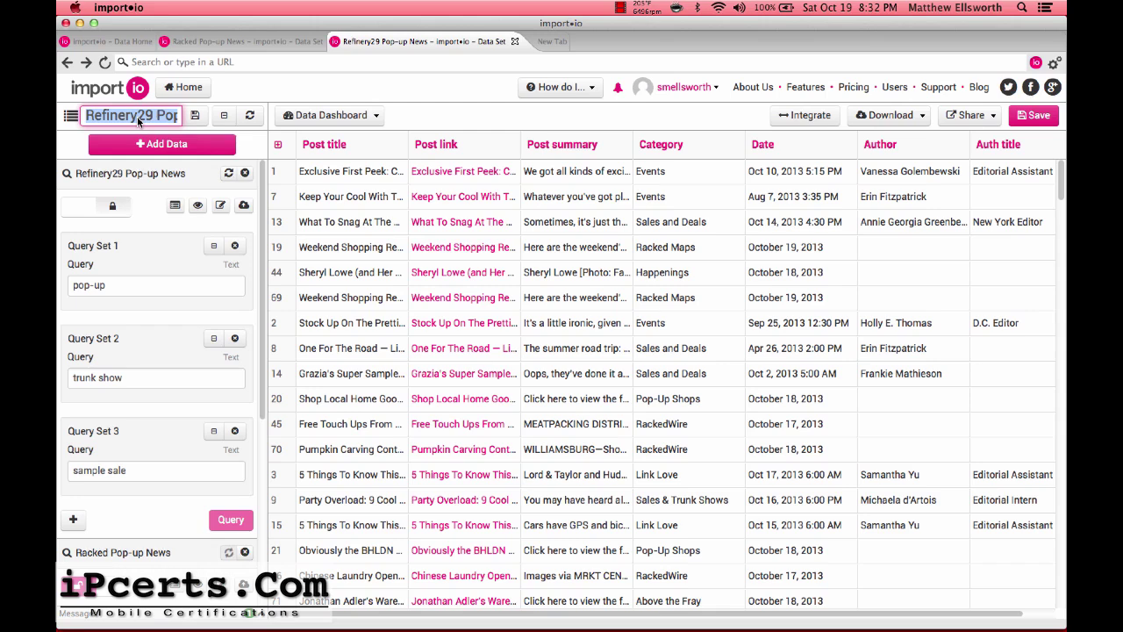
pyautogui.doubleClick(138, 120)
pyautogui.tripleClick(138, 120)
pyautogui.write('Po')
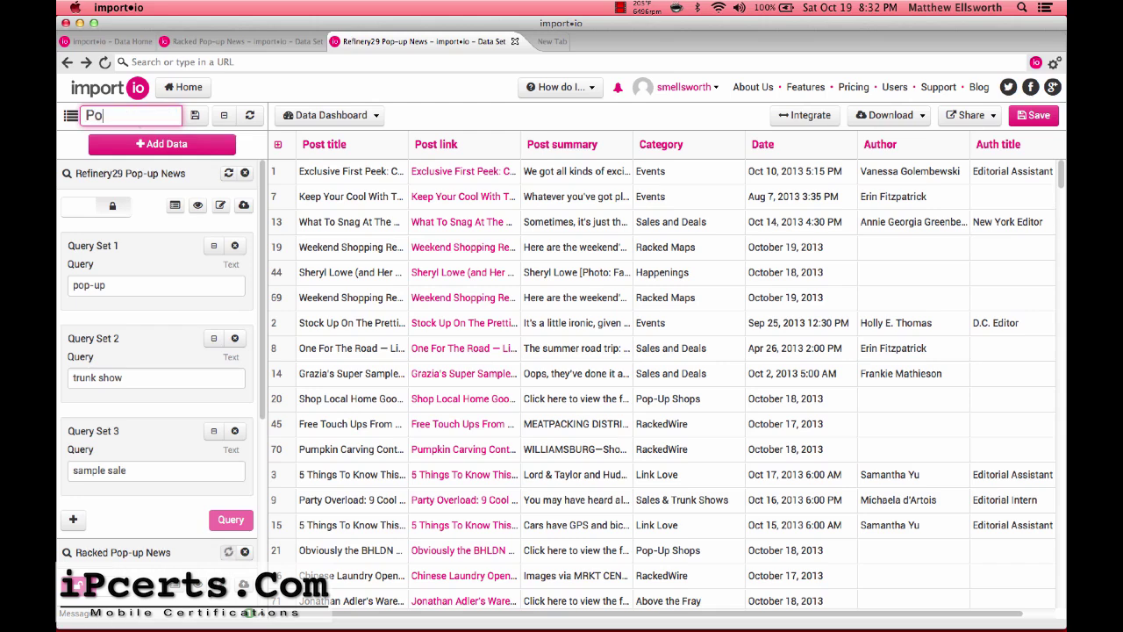
pyautogui.write('p-up News')
pyautogui.click(193, 120)
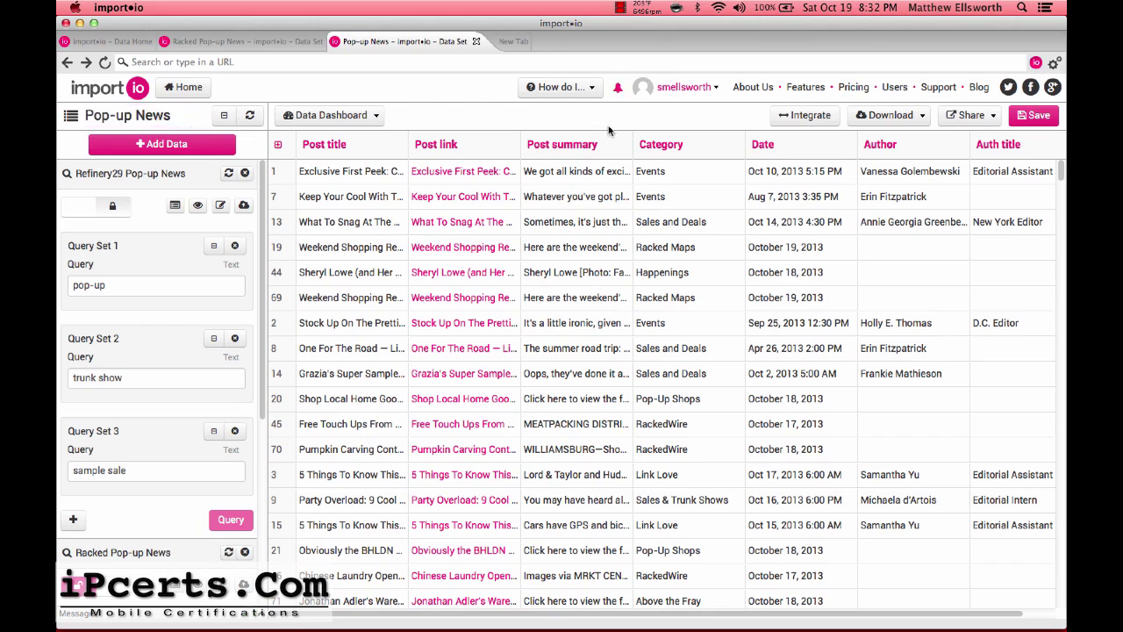
pyautogui.click(1029, 119)
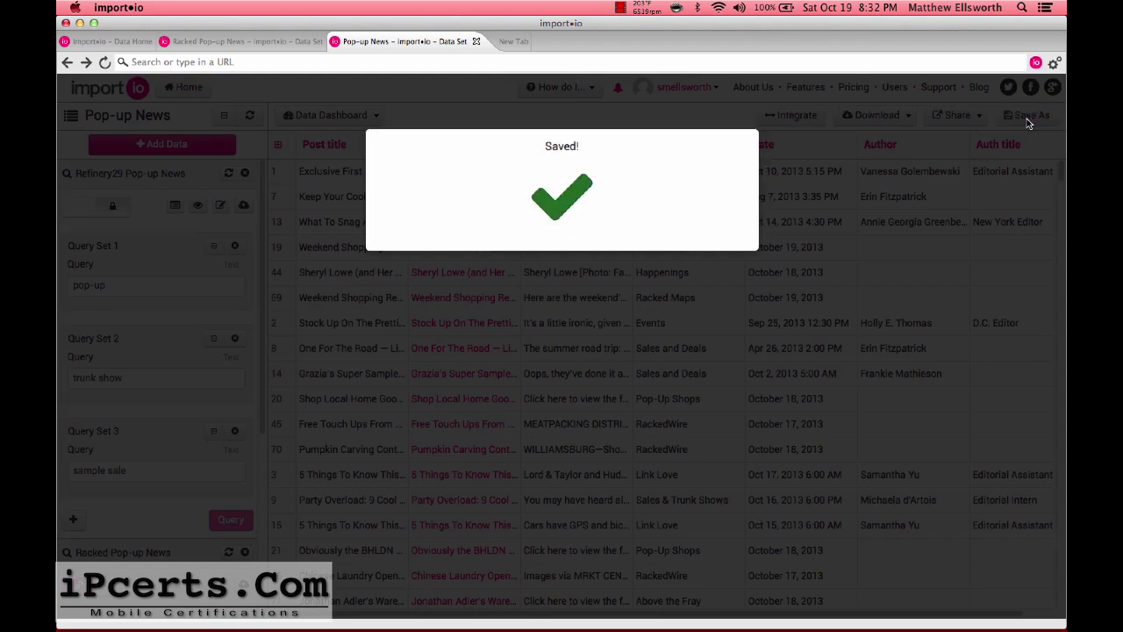
pyautogui.click(667, 266)
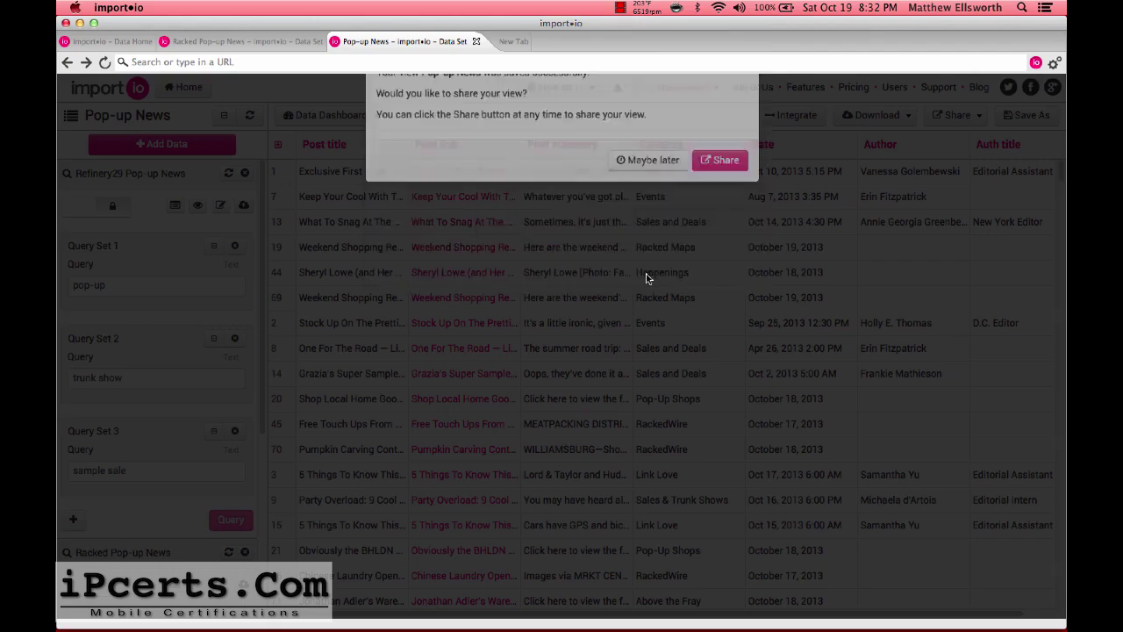
# - Open the data dashboard of the saved Pop-up News data set and expand its settings pane
pyautogui.click(311, 116)
pyautogui.click(341, 142)
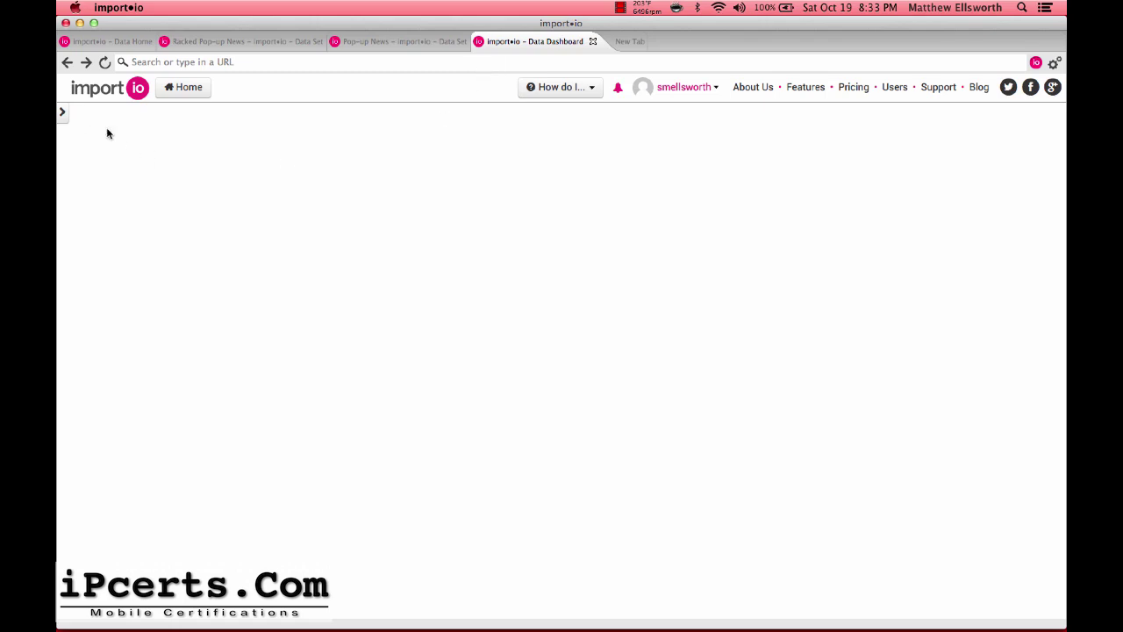
pyautogui.click(62, 114)
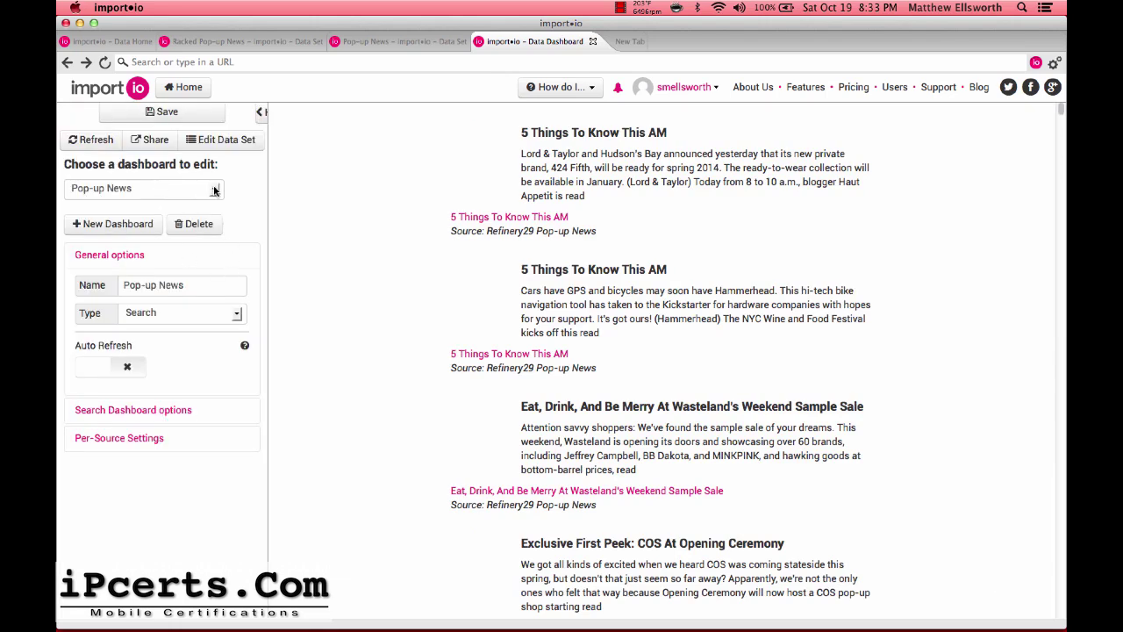
# - Check which dashboards and per-source entries can be chosen, and review the Pop-up News dashboard's general options
pyautogui.click(214, 190)
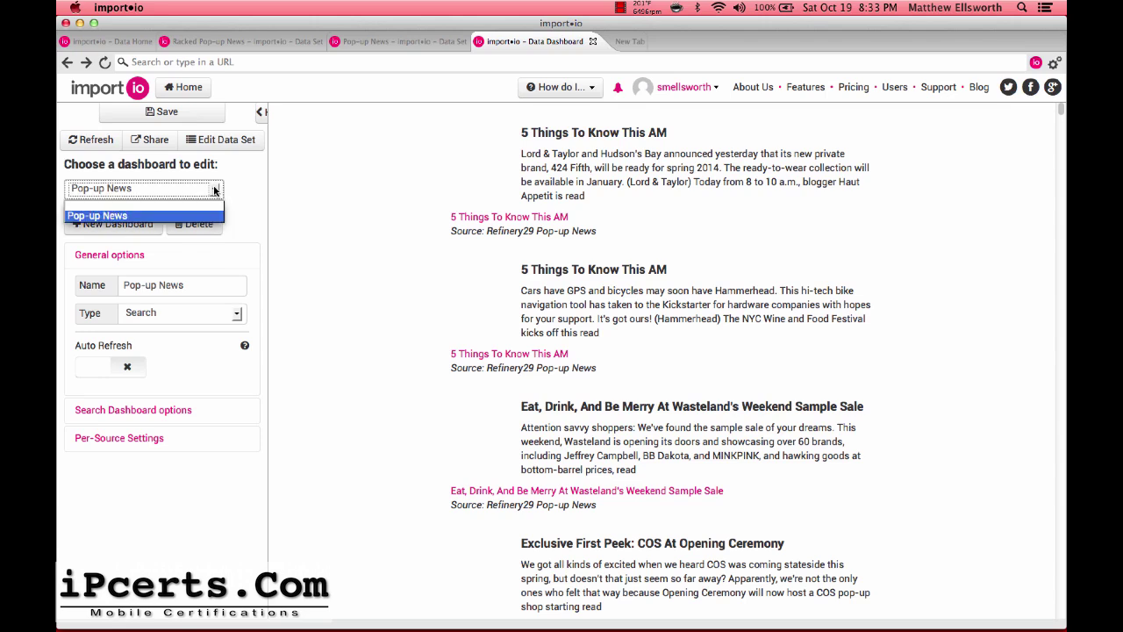
pyautogui.click(188, 372)
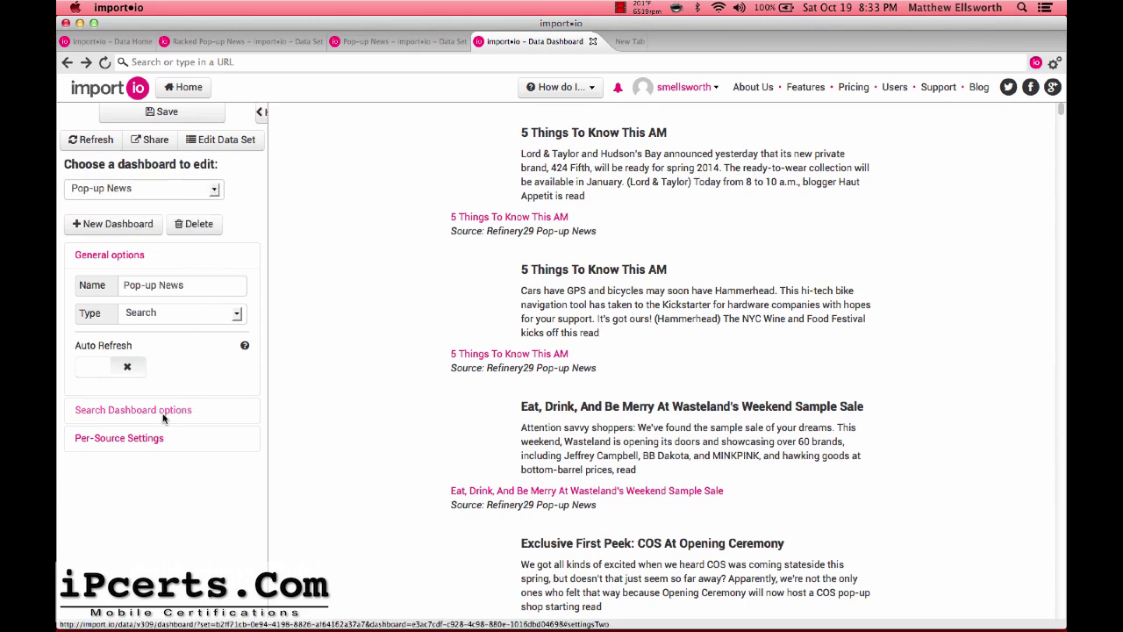
pyautogui.click(149, 438)
pyautogui.click(214, 395)
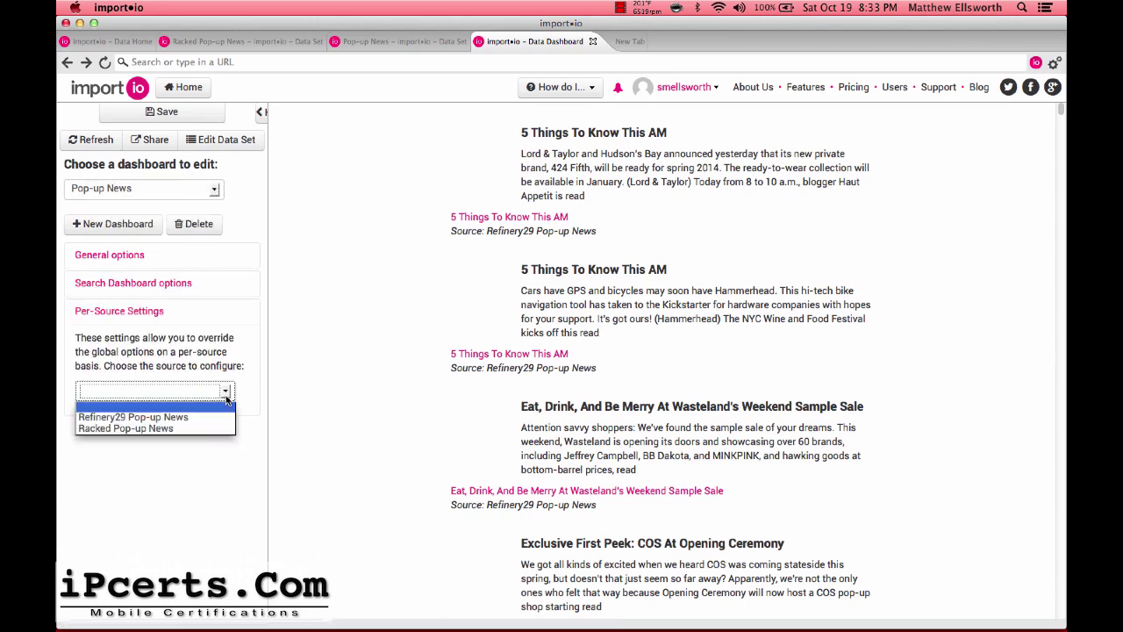
pyautogui.click(205, 395)
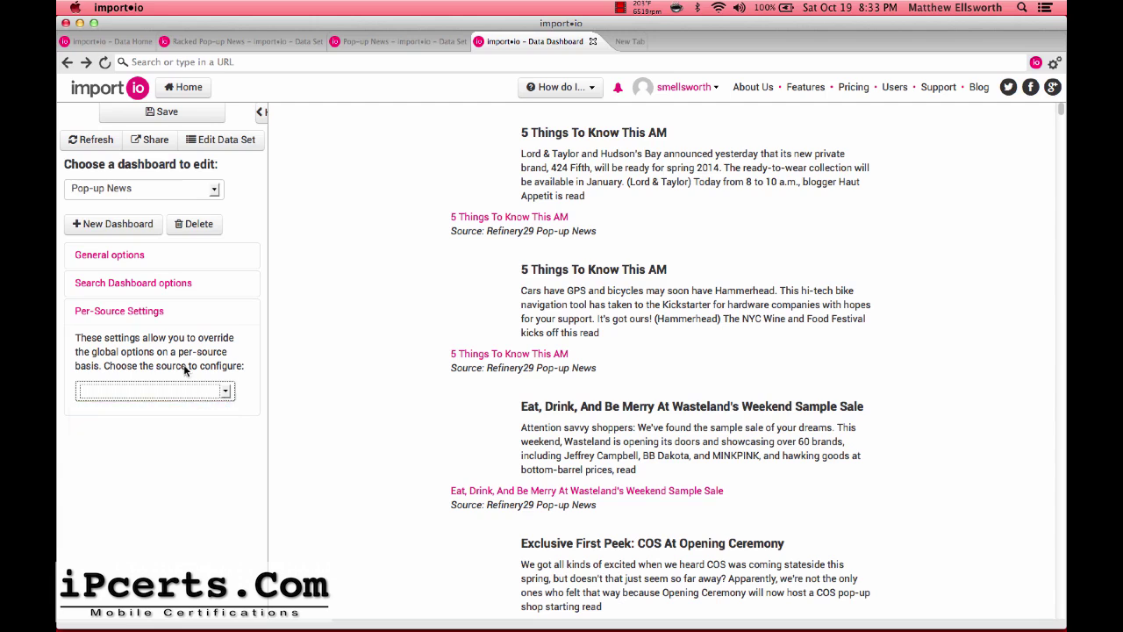
pyautogui.moveTo(112, 340); pyautogui.dragTo(192, 353)
pyautogui.click(195, 356)
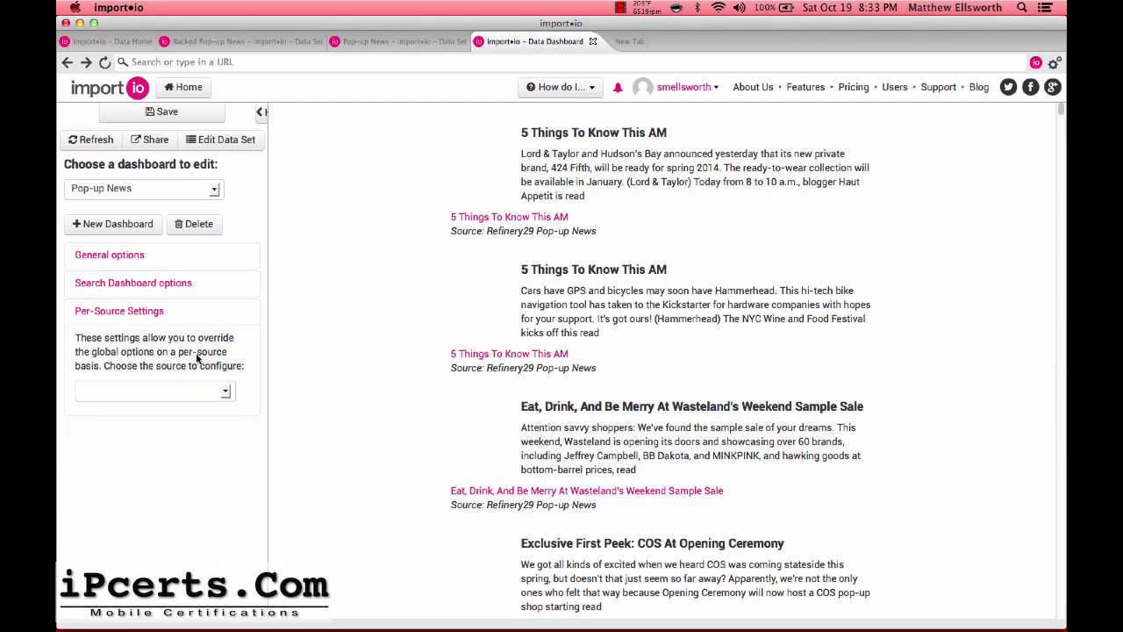
pyautogui.click(145, 285)
pyautogui.click(104, 255)
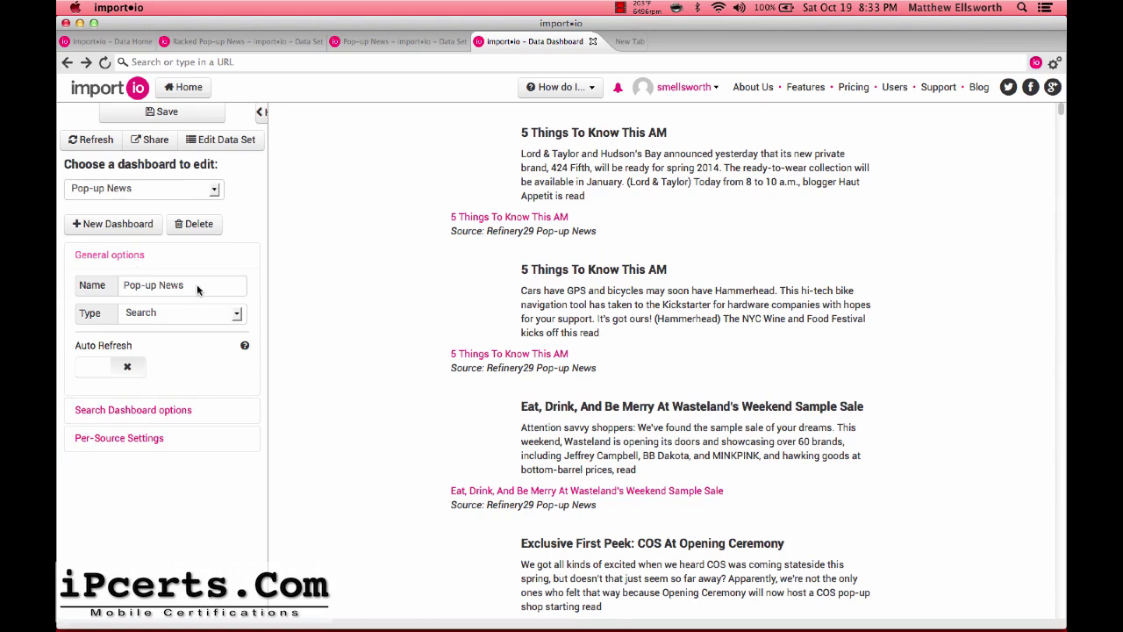
pyautogui.click(223, 289)
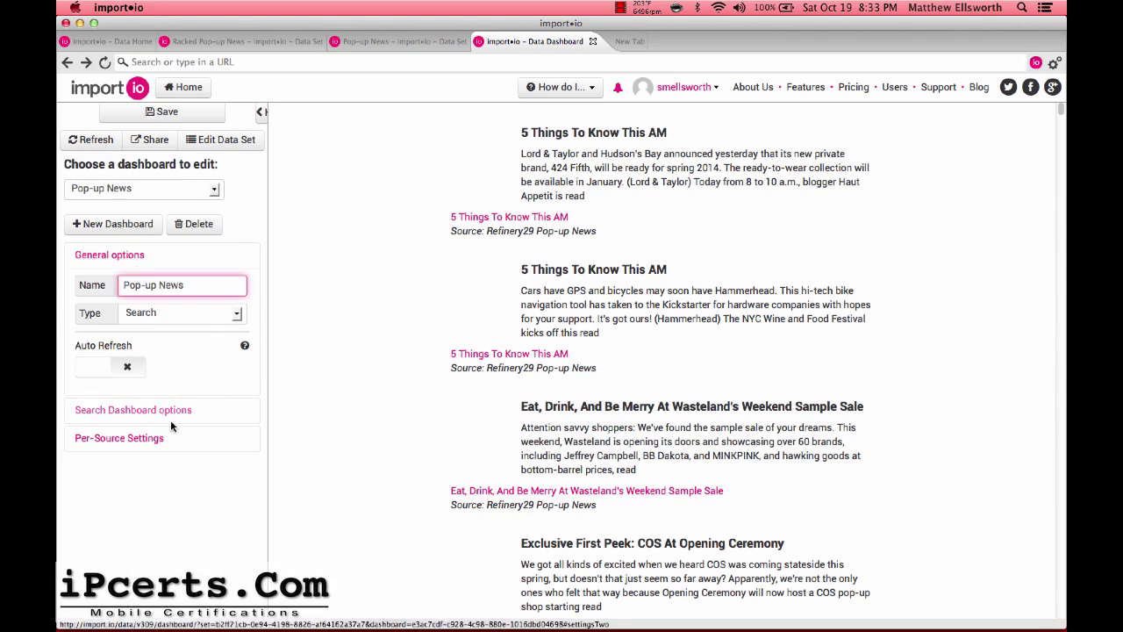
# - Choose Refinery29 Pop-up News as the source to configure and review its per-source settings
pyautogui.click(150, 438)
pyautogui.click(215, 391)
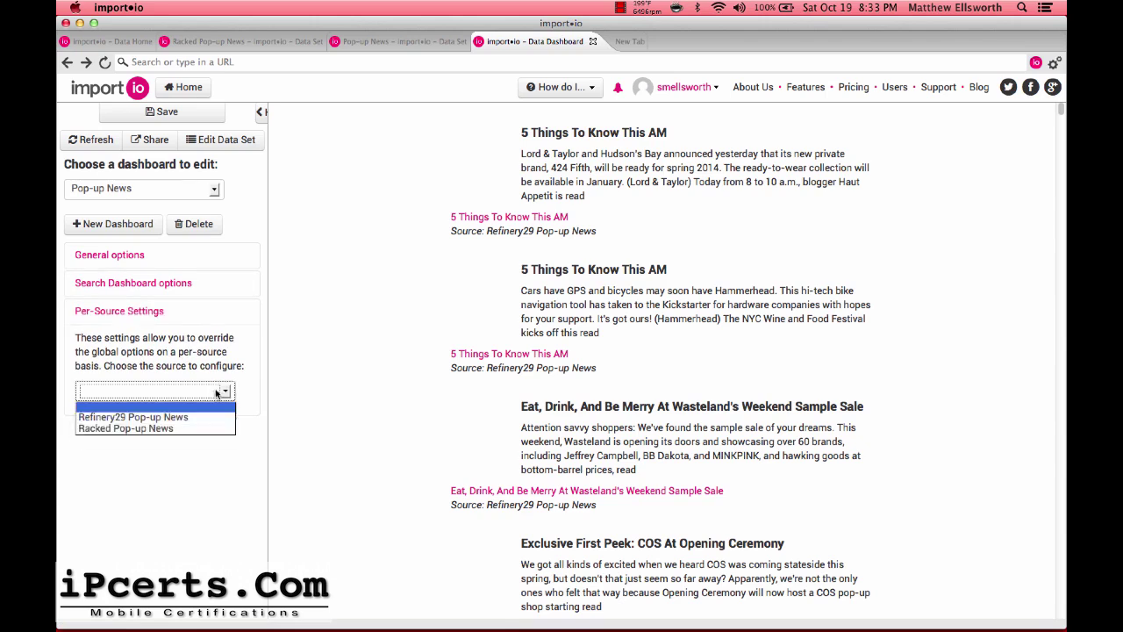
pyautogui.click(193, 417)
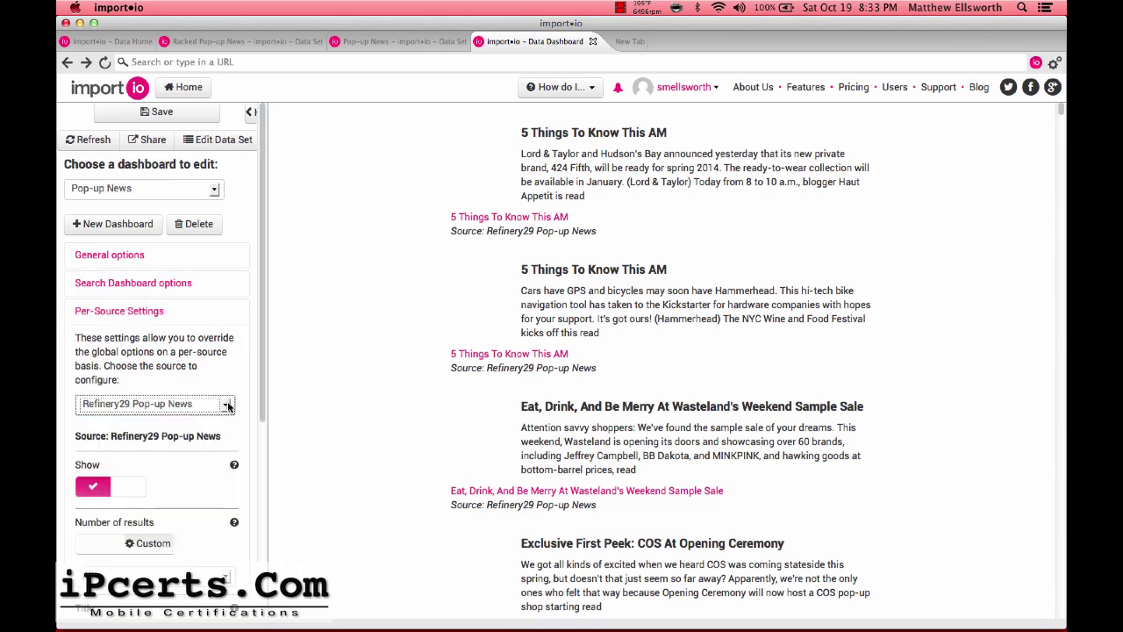
pyautogui.scroll(-5, 235, 398)
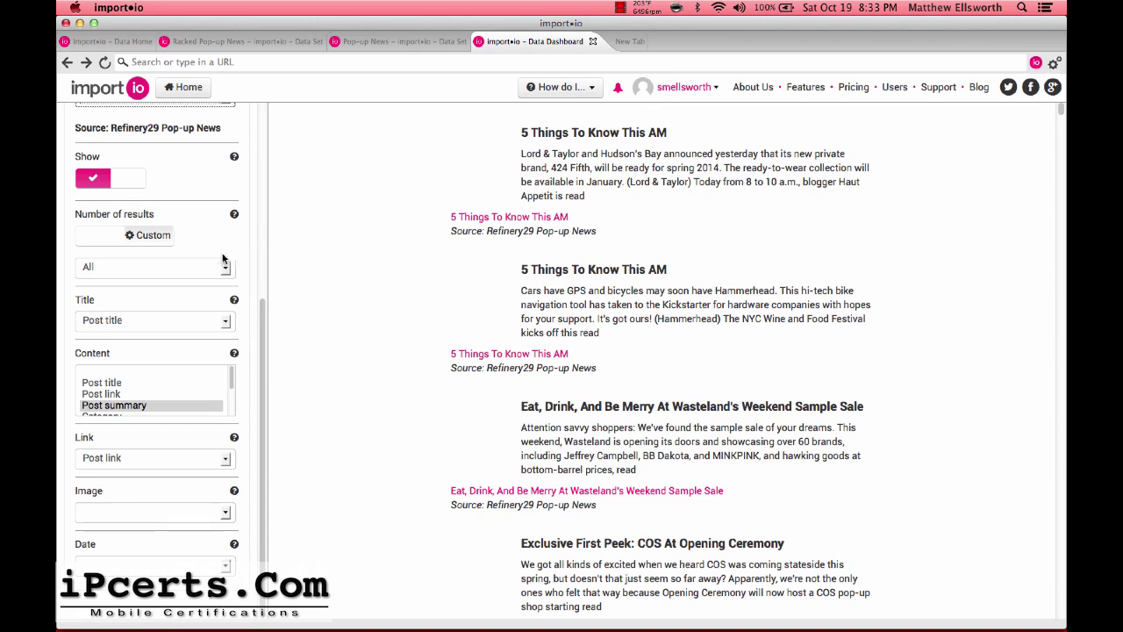
# - Choose Racked Pop-up News as the source to configure and keep its number of results set to Inherit
pyautogui.scroll(2, 200, 227)
pyautogui.click(198, 226)
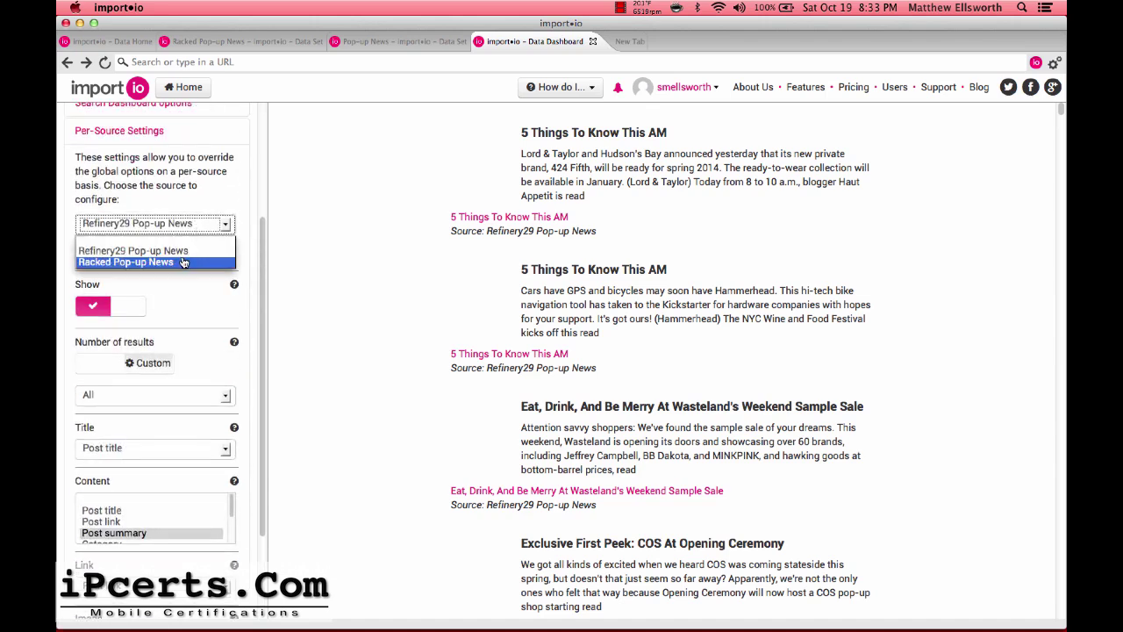
pyautogui.click(184, 253)
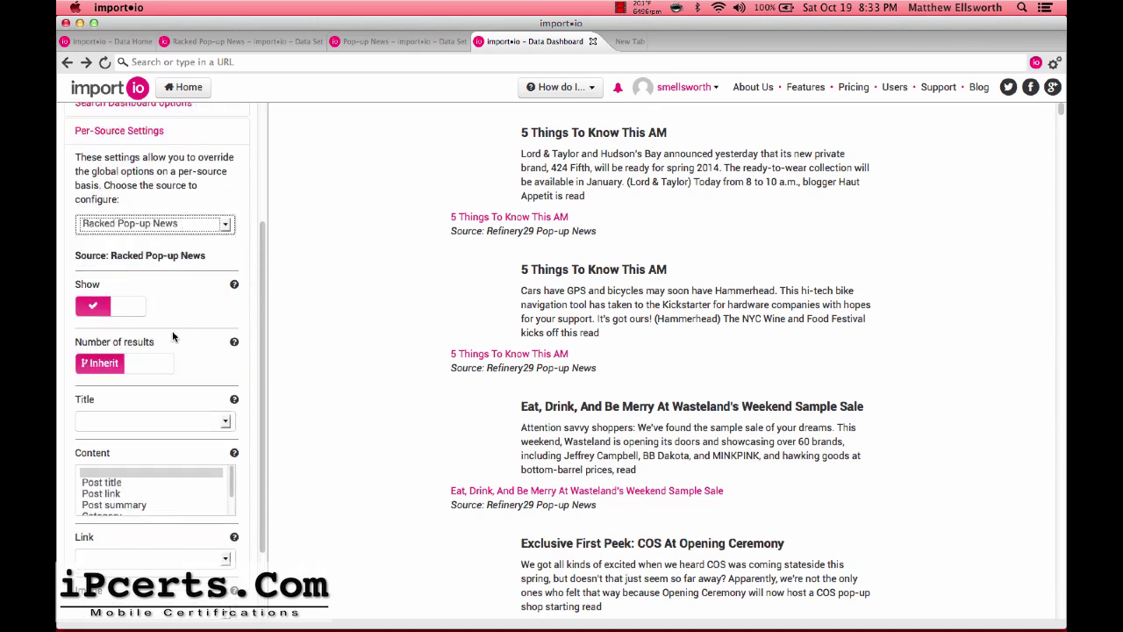
pyautogui.click(157, 360)
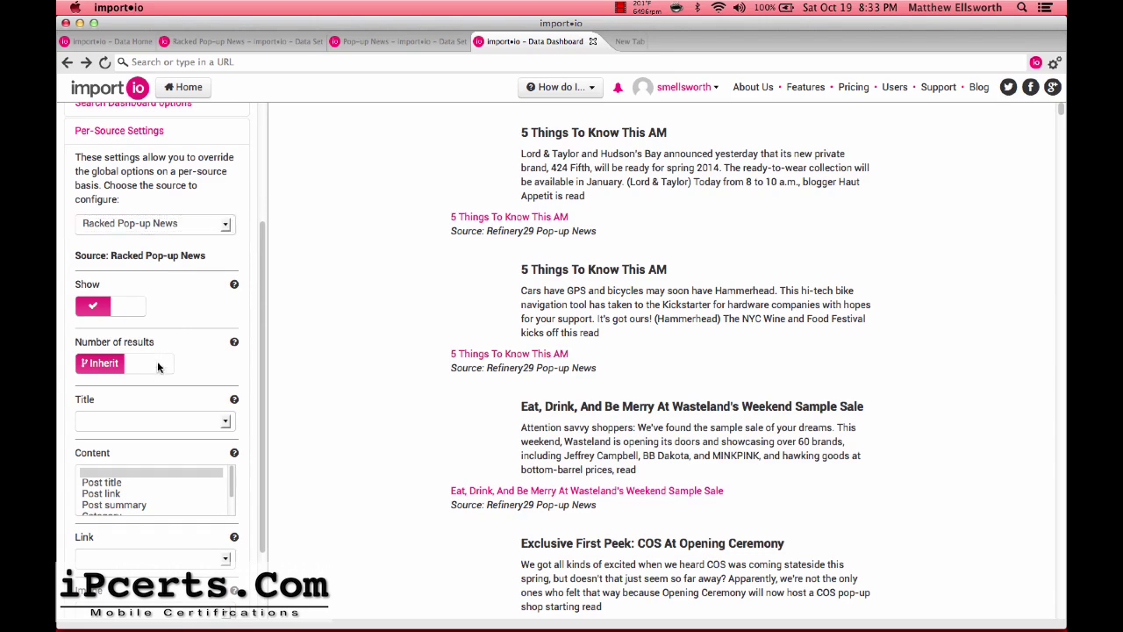
pyautogui.click(103, 367)
pyautogui.scroll(-3, 214, 363)
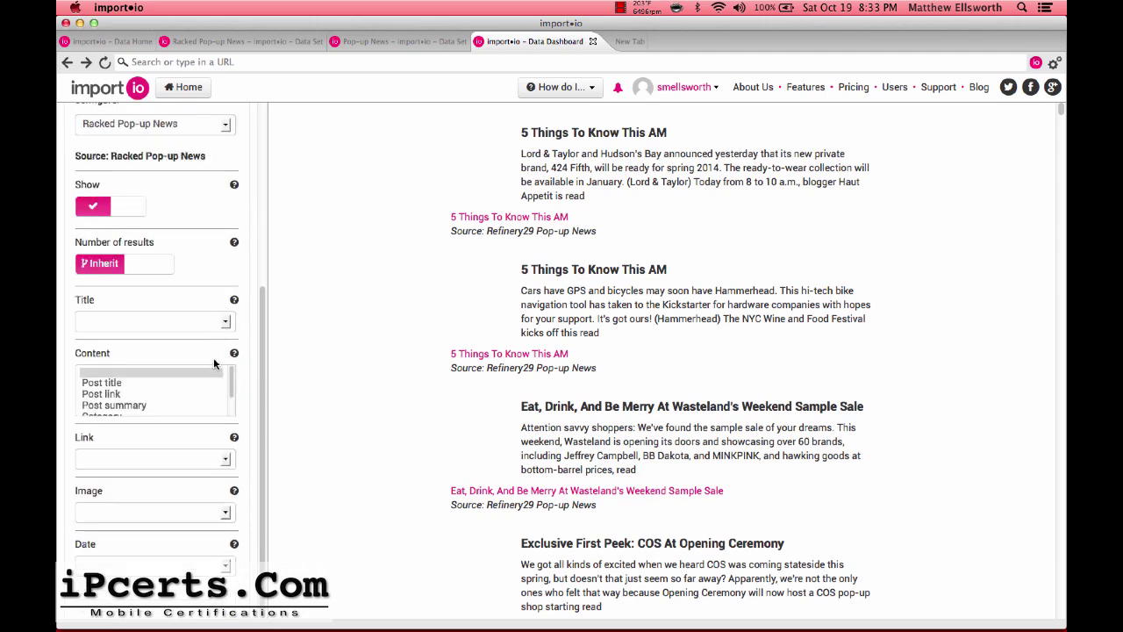
# - Map the Racked Pop-up News source's title to Post title, content to Post summary and link to Post link
pyautogui.click(201, 322)
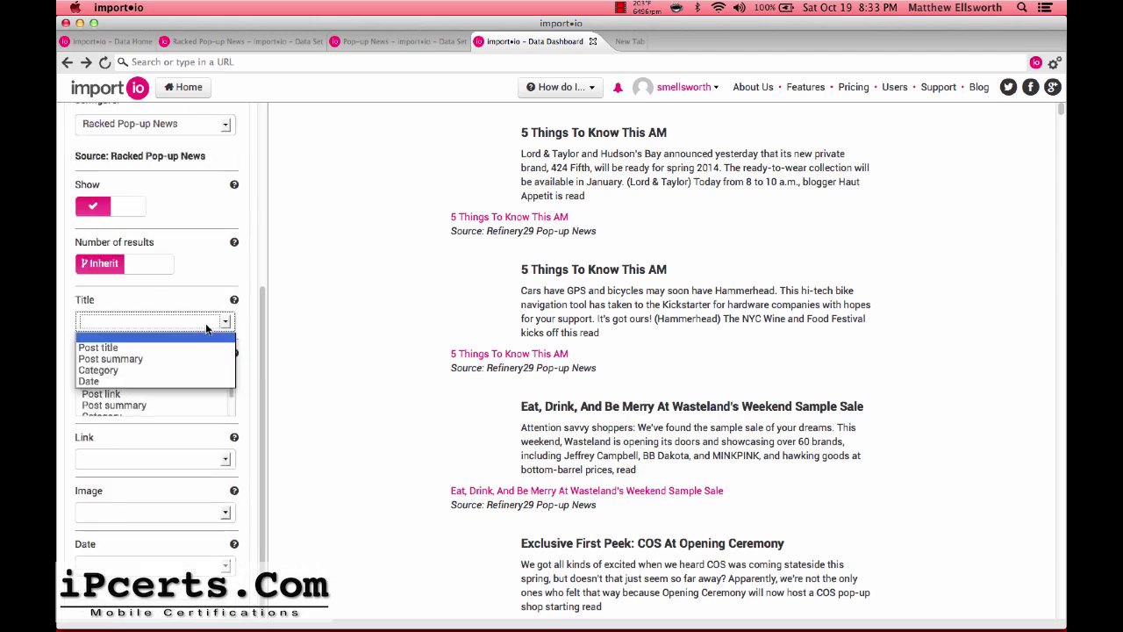
pyautogui.click(198, 349)
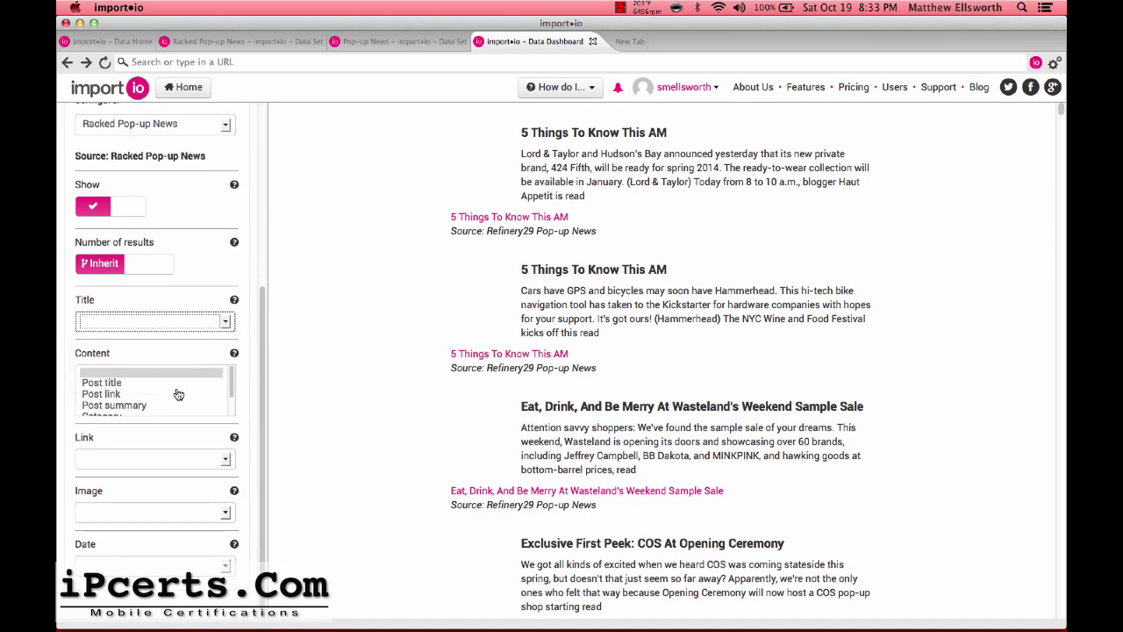
pyautogui.click(135, 405)
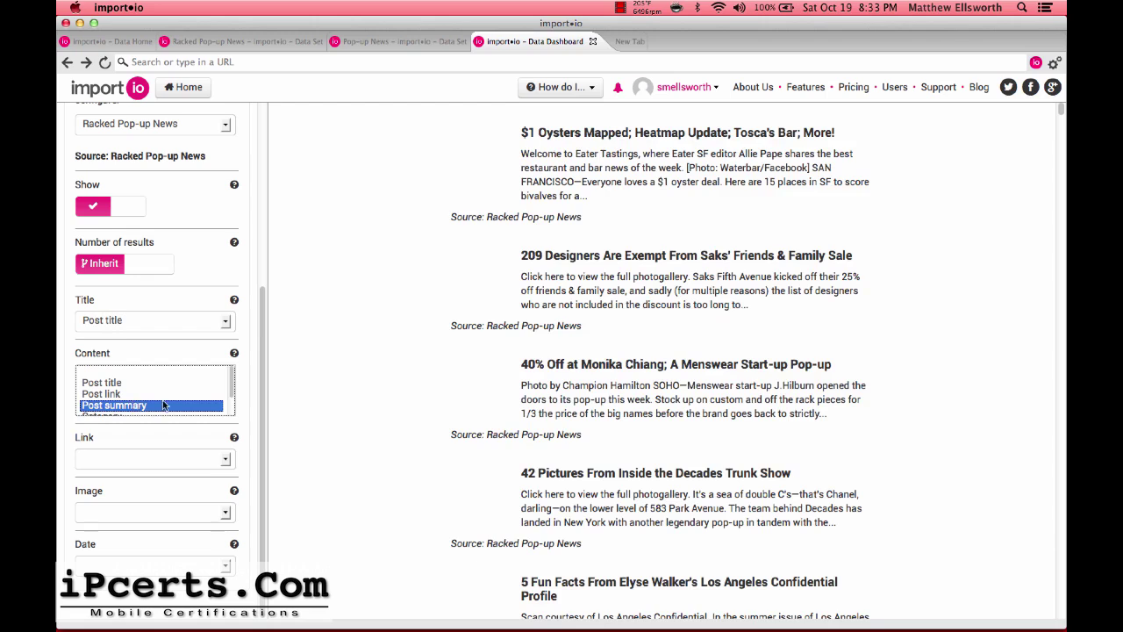
pyautogui.click(210, 457)
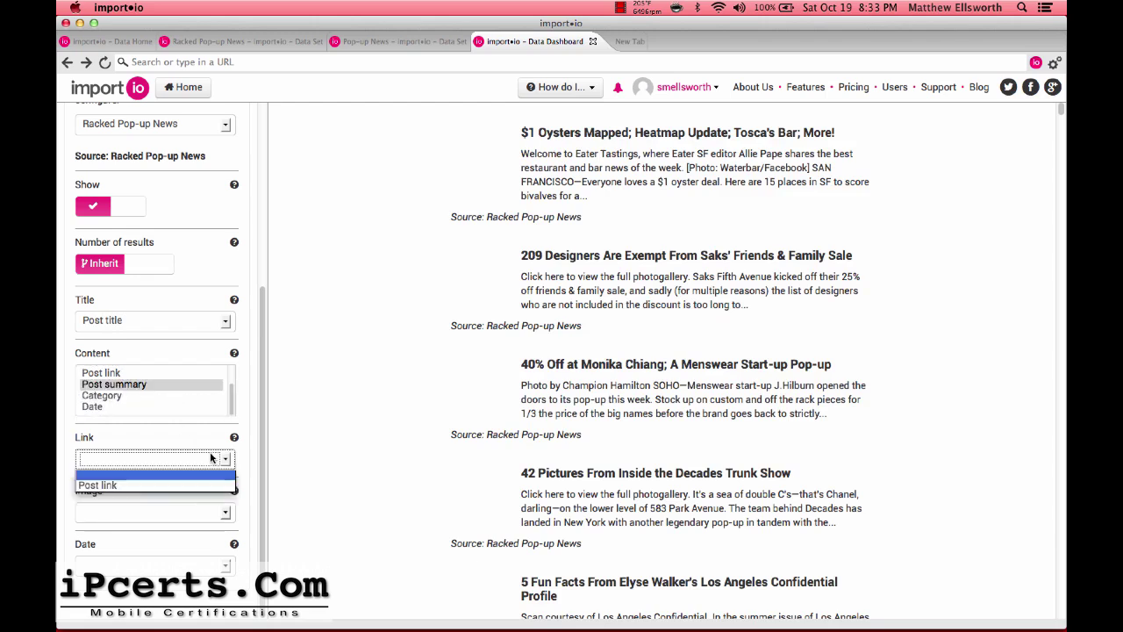
pyautogui.click(178, 484)
pyautogui.click(139, 559)
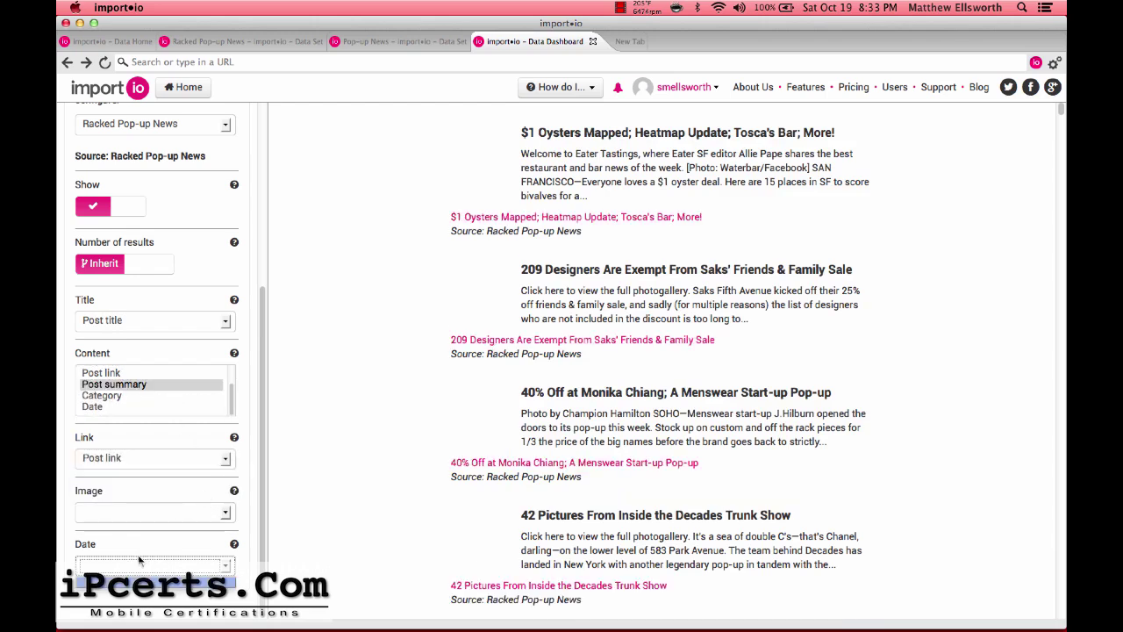
# - Save the Pop-up News dashboard and refresh its results with the settings pane hidden
pyautogui.scroll(6, 206, 276)
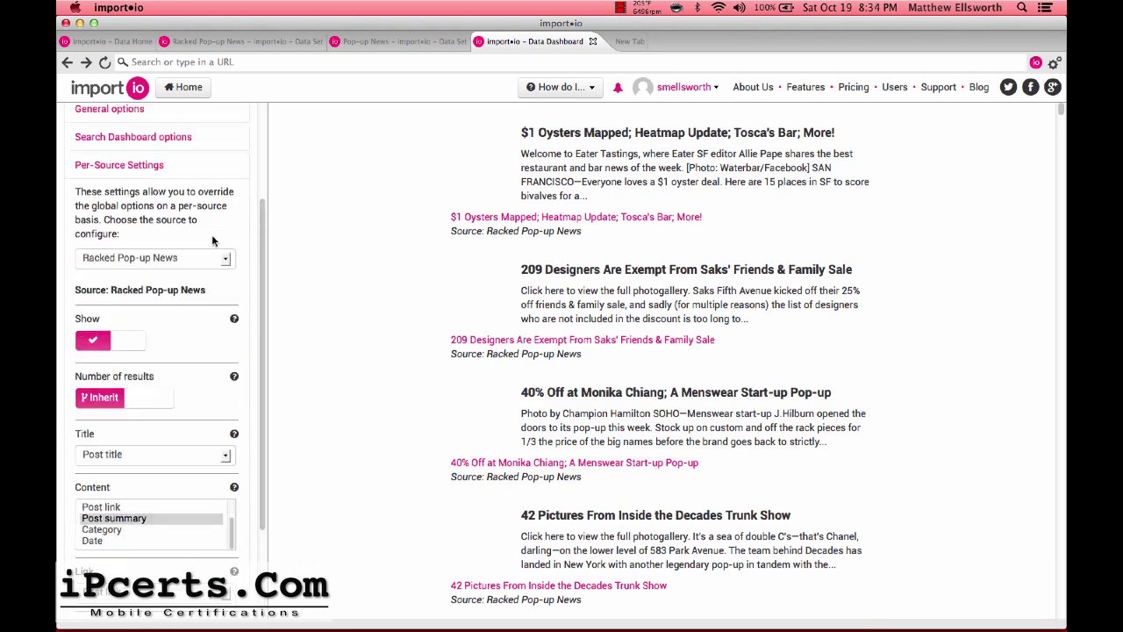
pyautogui.click(144, 114)
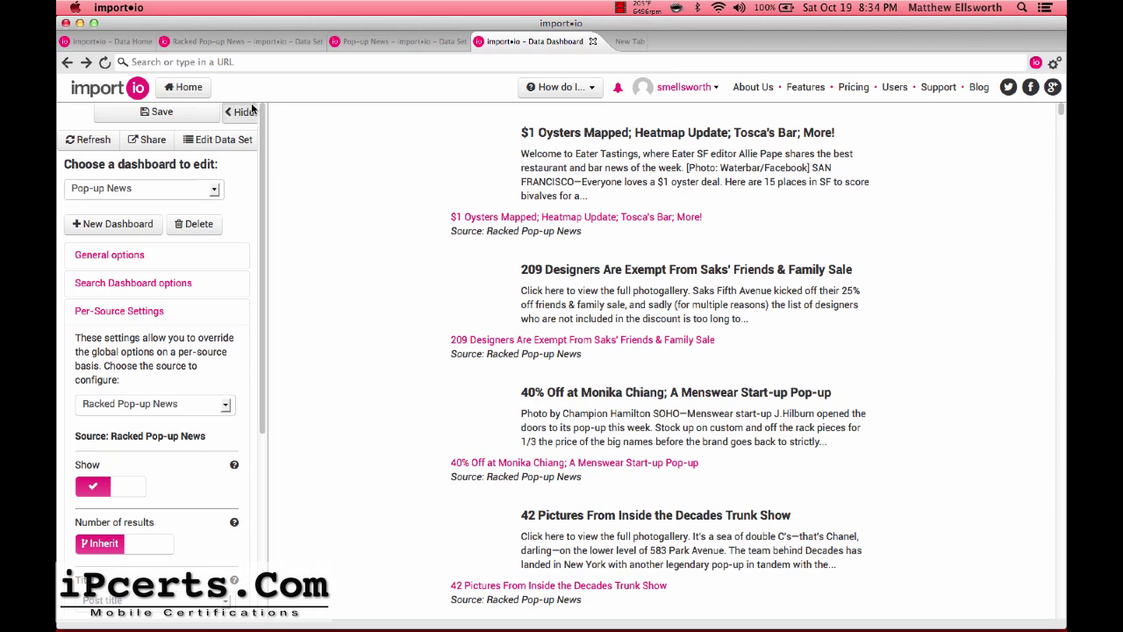
pyautogui.click(246, 111)
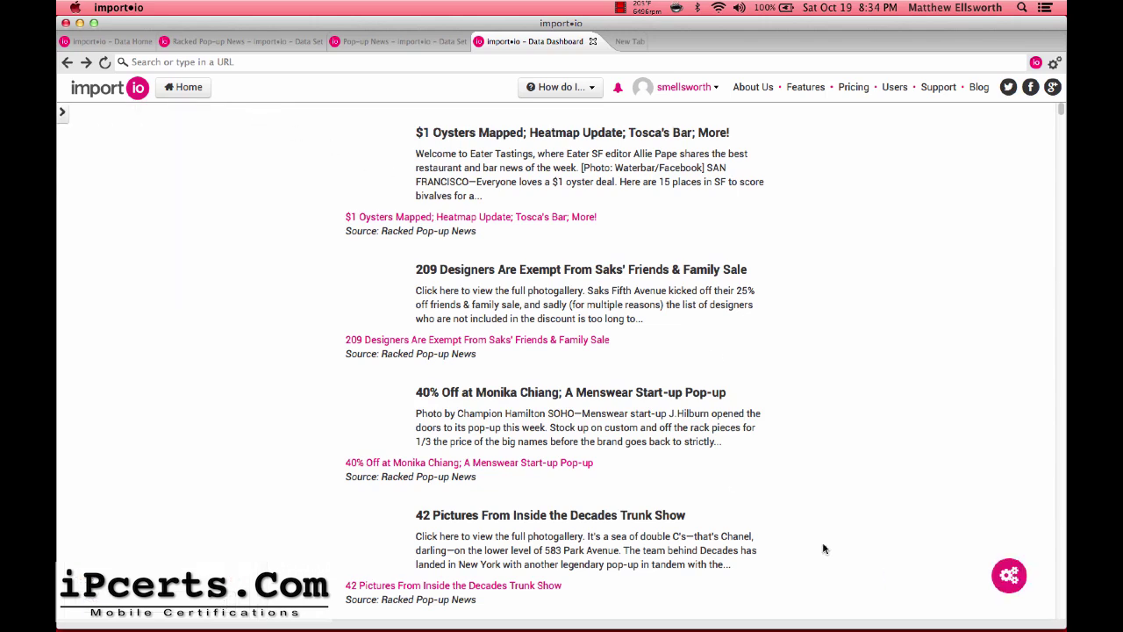
pyautogui.moveTo(1009, 581)
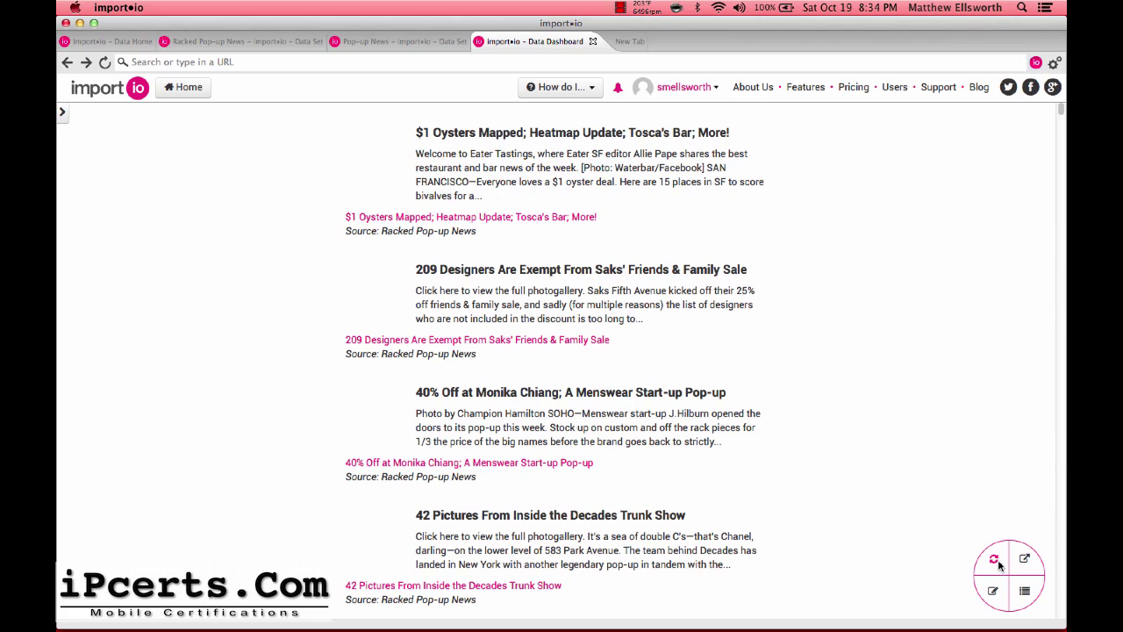
pyautogui.click(997, 562)
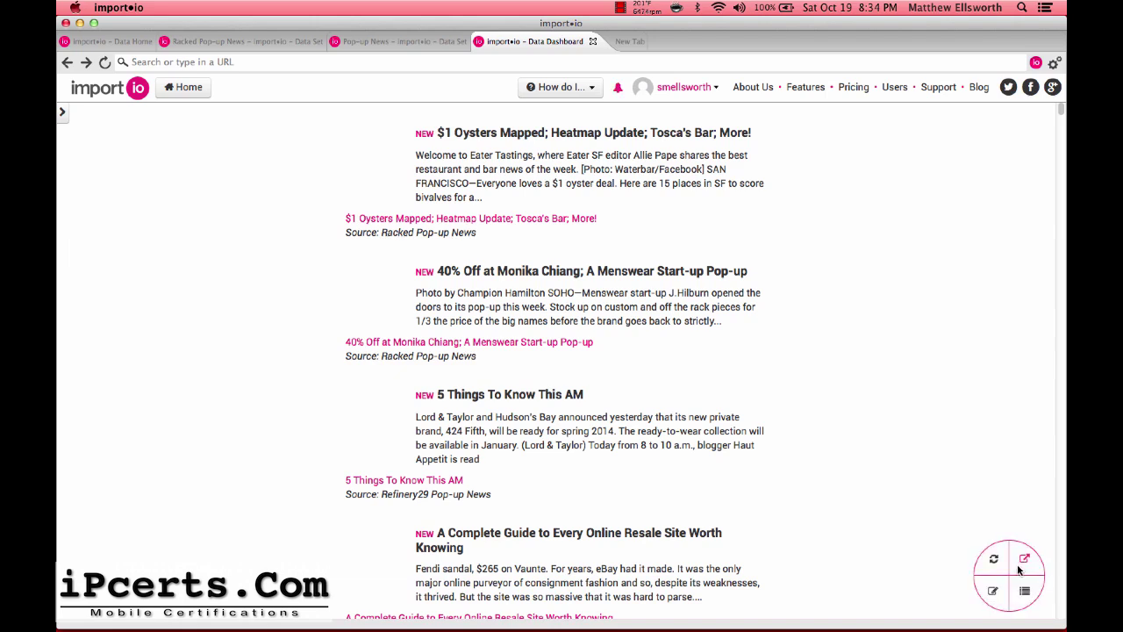
# - Display the dashboard's shareable link, select the whole address, and close the sharing dialog
pyautogui.click(1025, 559)
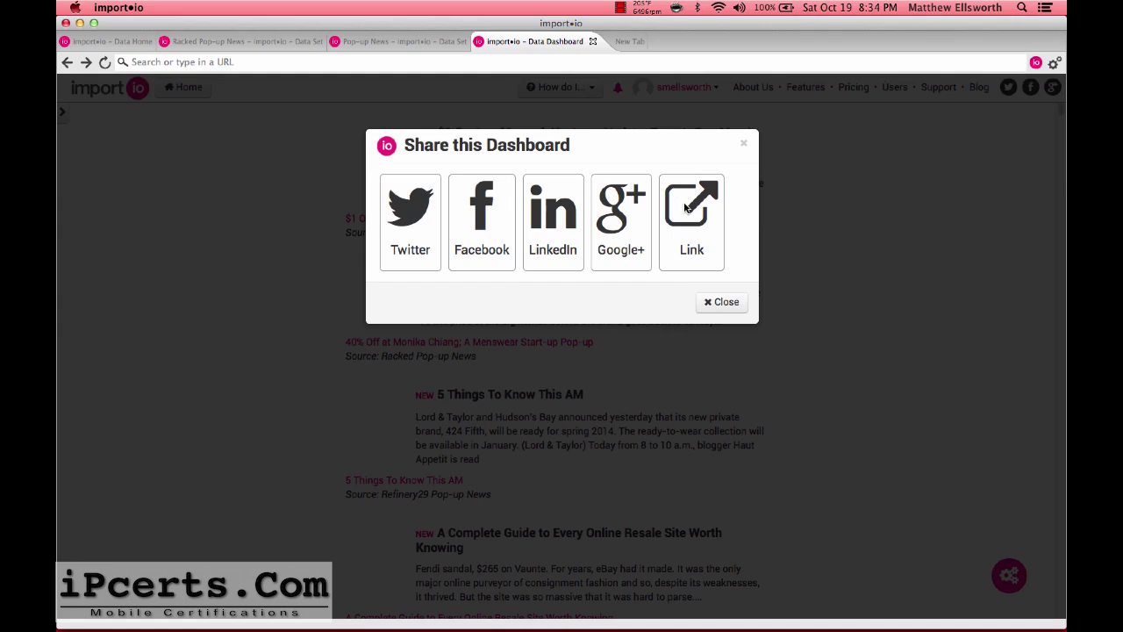
pyautogui.click(687, 207)
pyautogui.doubleClick(628, 185)
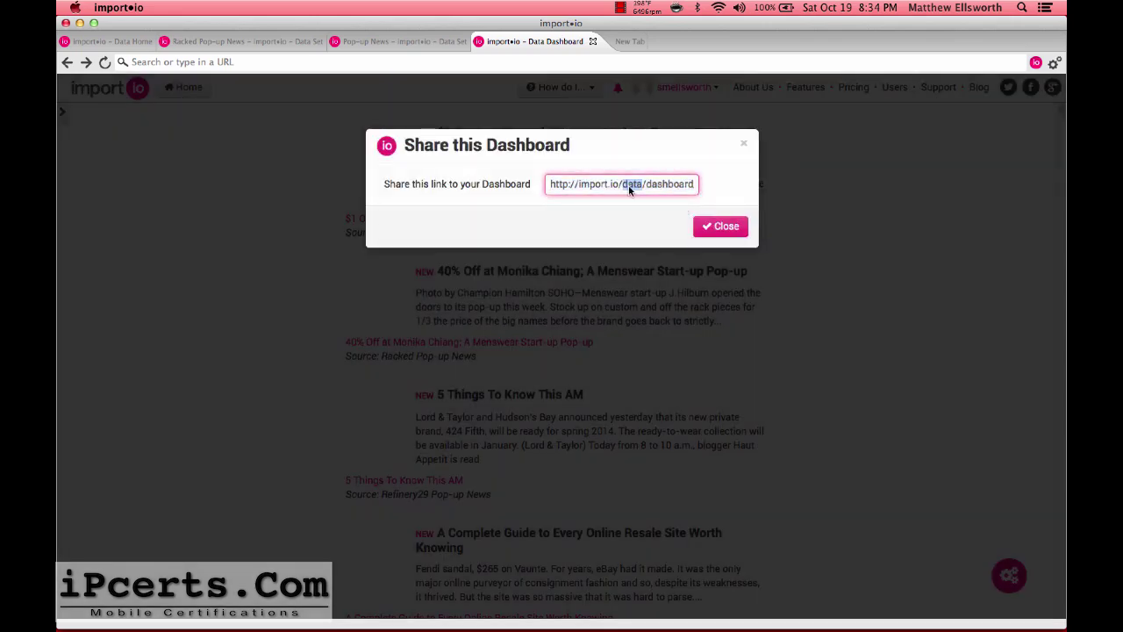
pyautogui.tripleClick(628, 185)
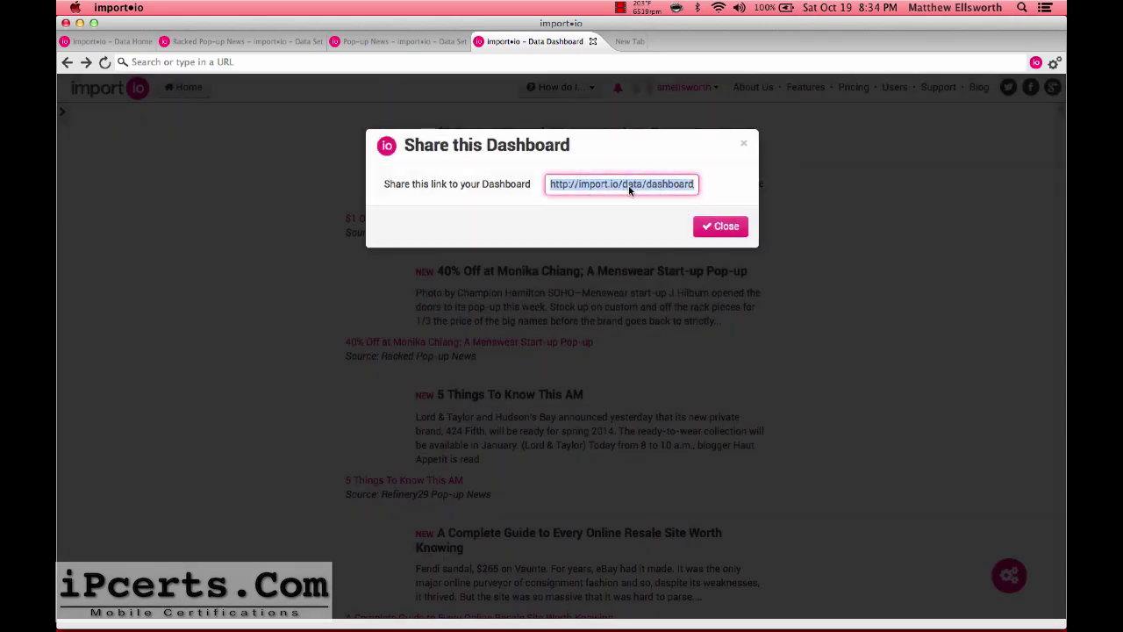
pyautogui.click(713, 228)
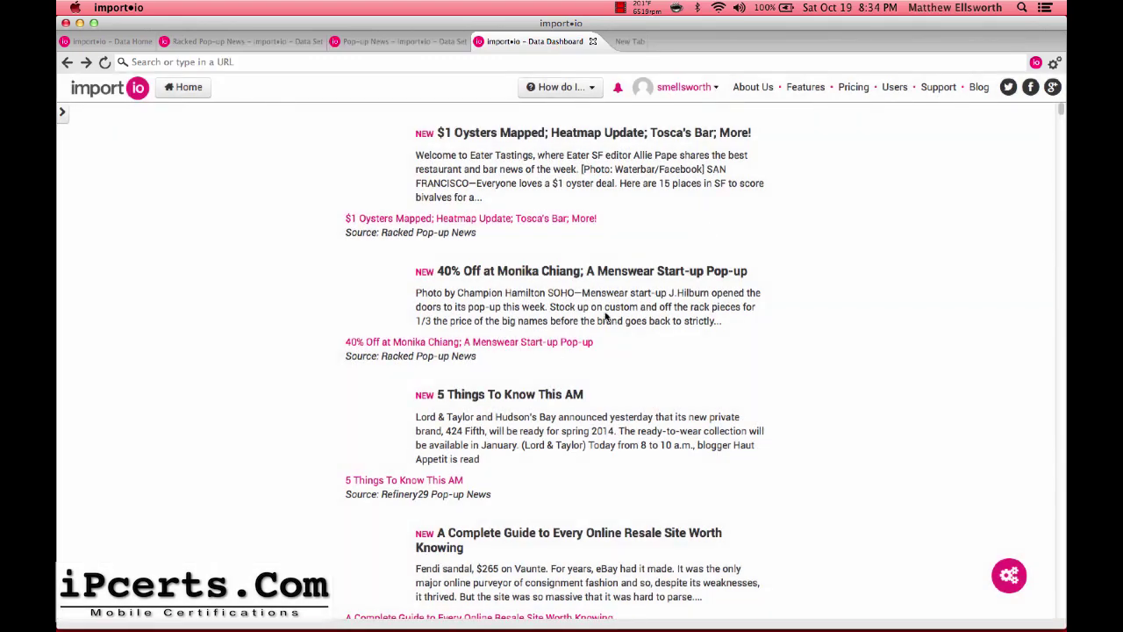